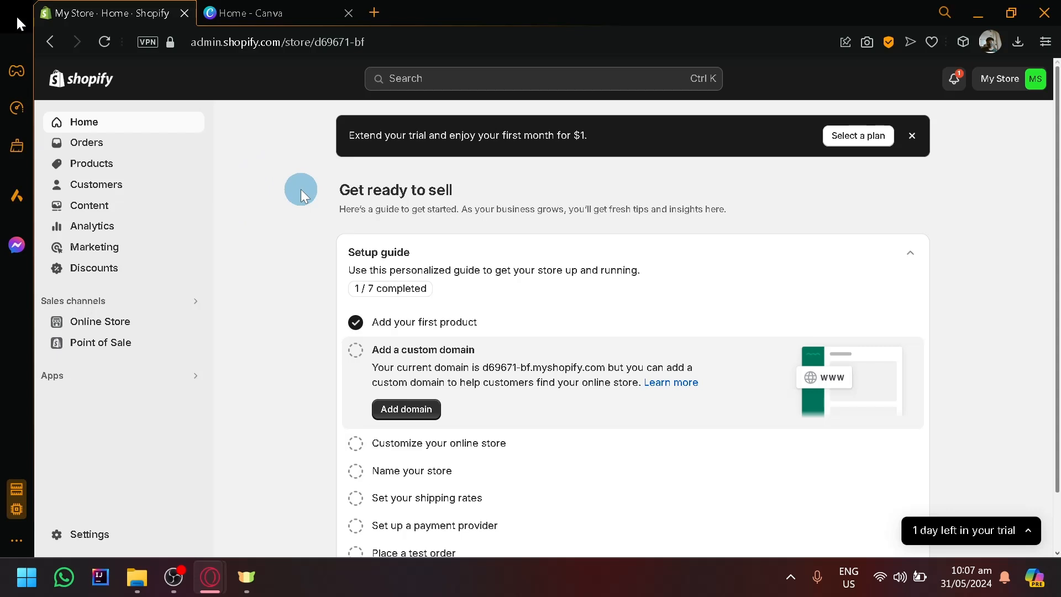
Step: Look through the home page's setup guide and the store's Billing settings, then close the settings
{"action": "scroll", "coordinate": [406, 213], "scroll_direction": "down", "scroll_amount": 2}
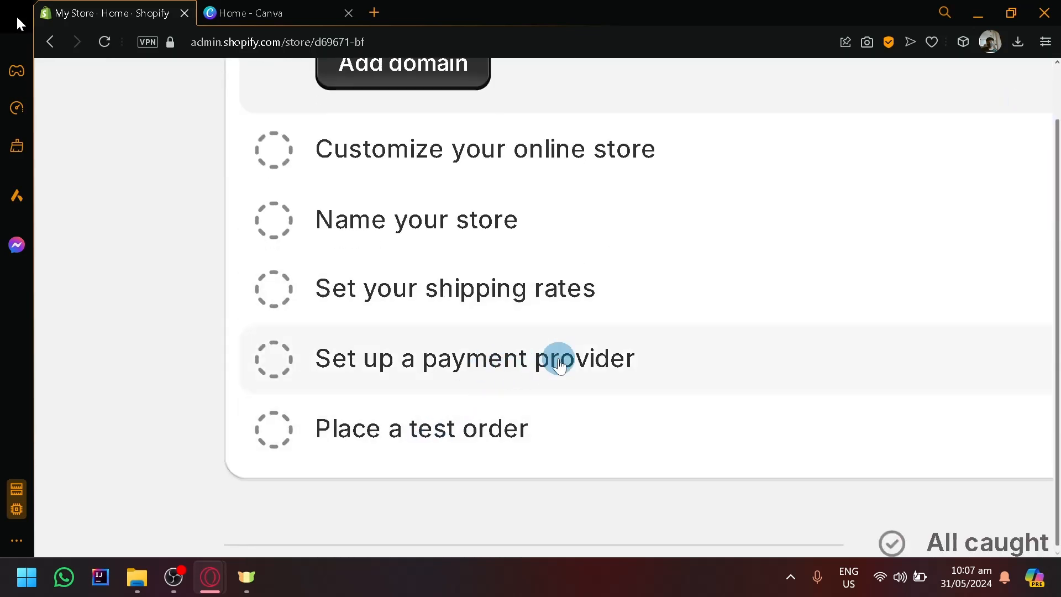
{"action": "scroll", "coordinate": [537, 301], "scroll_direction": "down", "scroll_amount": 5}
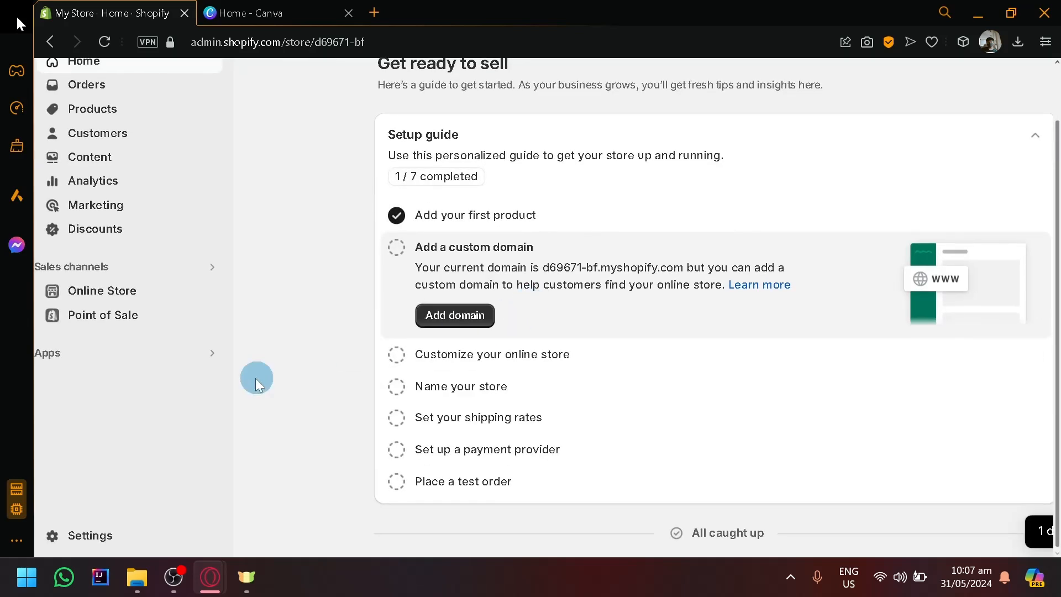
{"action": "scroll", "coordinate": [340, 319], "scroll_direction": "down", "scroll_amount": 3}
{"action": "left_click", "coordinate": [111, 535]}
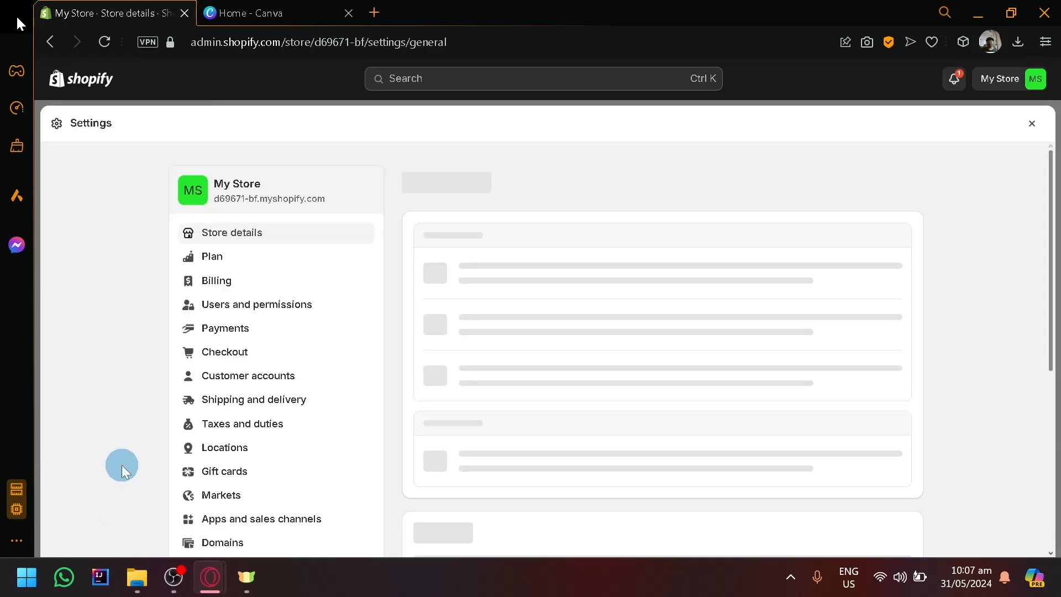
{"action": "left_click", "coordinate": [268, 278]}
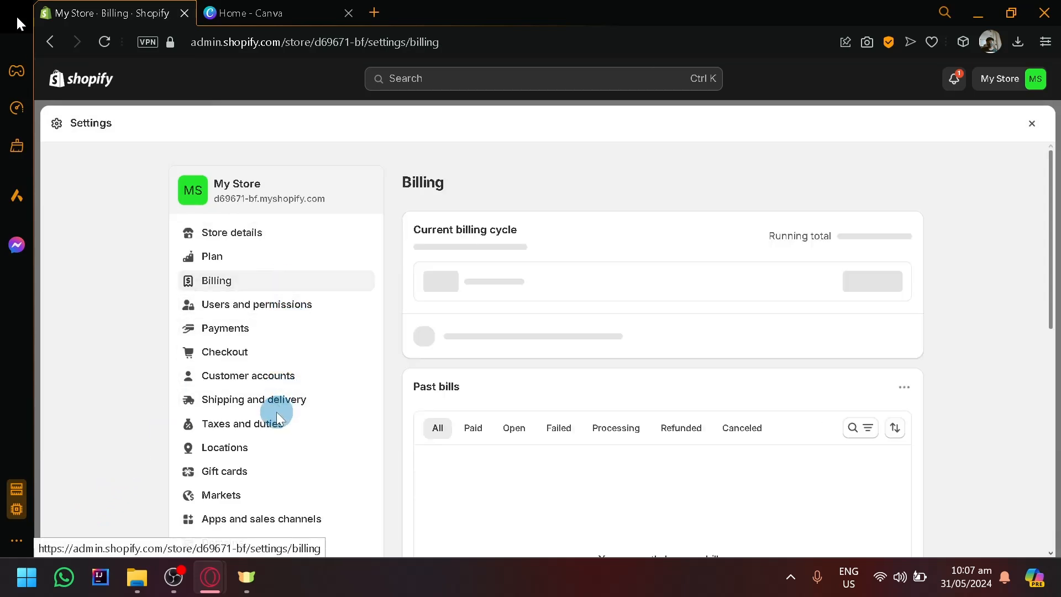
{"action": "scroll", "coordinate": [276, 414], "scroll_direction": "down", "scroll_amount": 4}
{"action": "scroll", "coordinate": [277, 413], "scroll_direction": "up", "scroll_amount": 4}
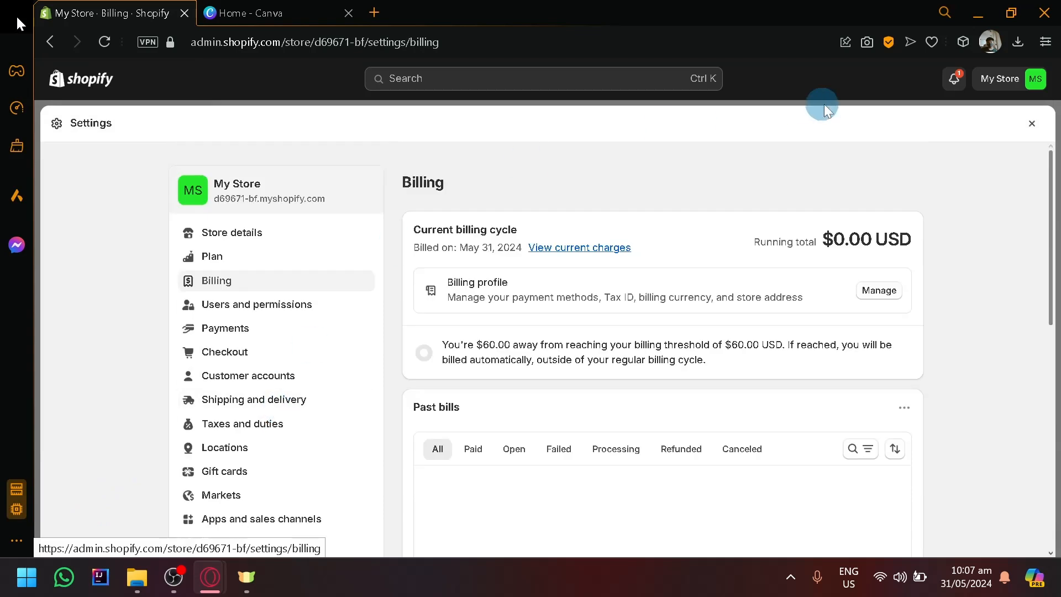
{"action": "left_click", "coordinate": [1033, 125]}
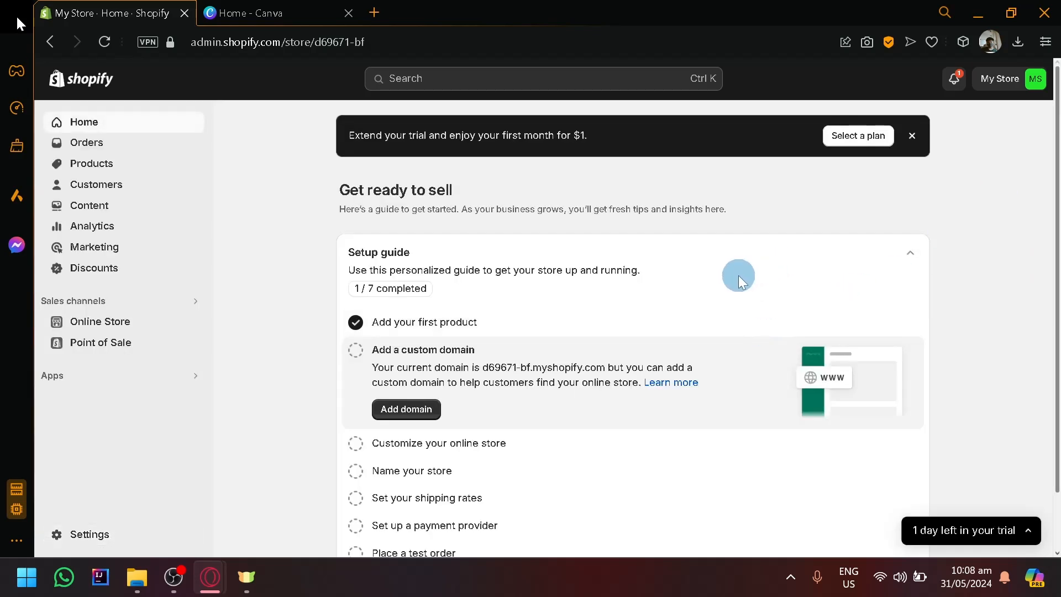
{"action": "scroll", "coordinate": [592, 330], "scroll_direction": "down", "scroll_amount": 1}
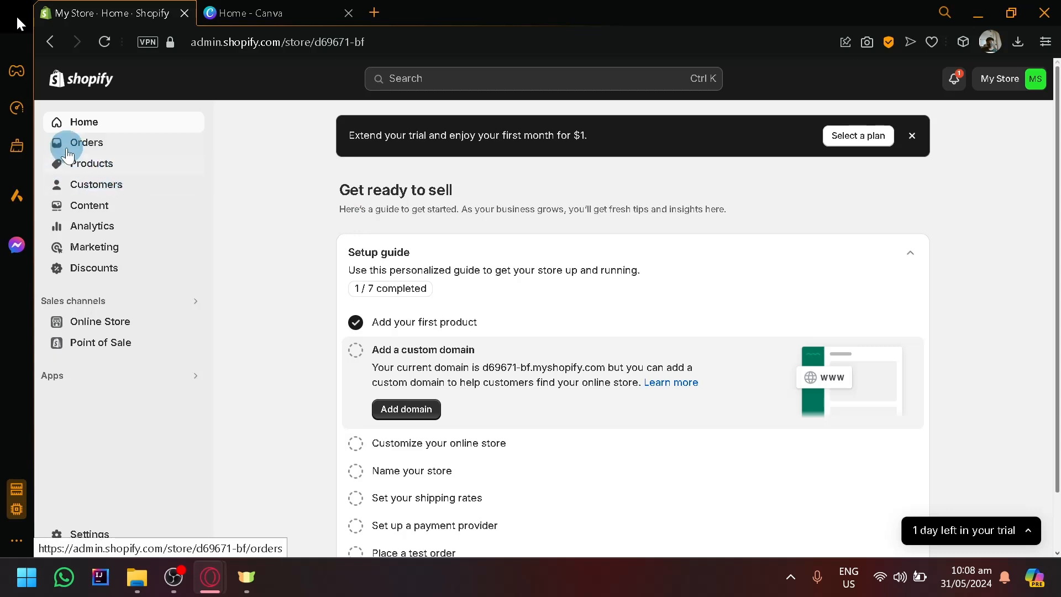
Step: Open the store's product list and start adding a new product
{"action": "left_click", "coordinate": [97, 162]}
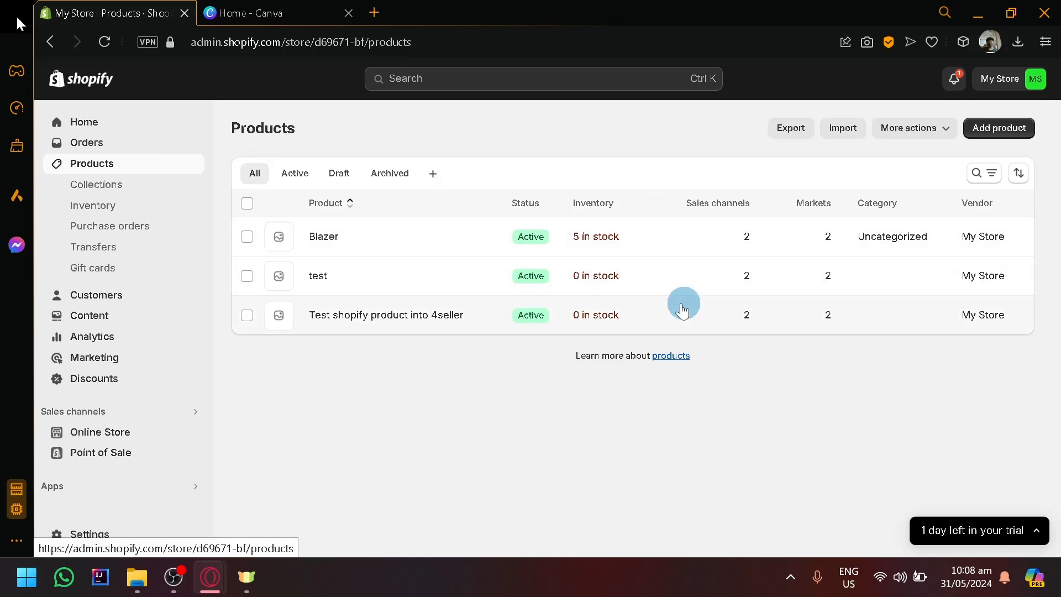
{"action": "left_click", "coordinate": [838, 136]}
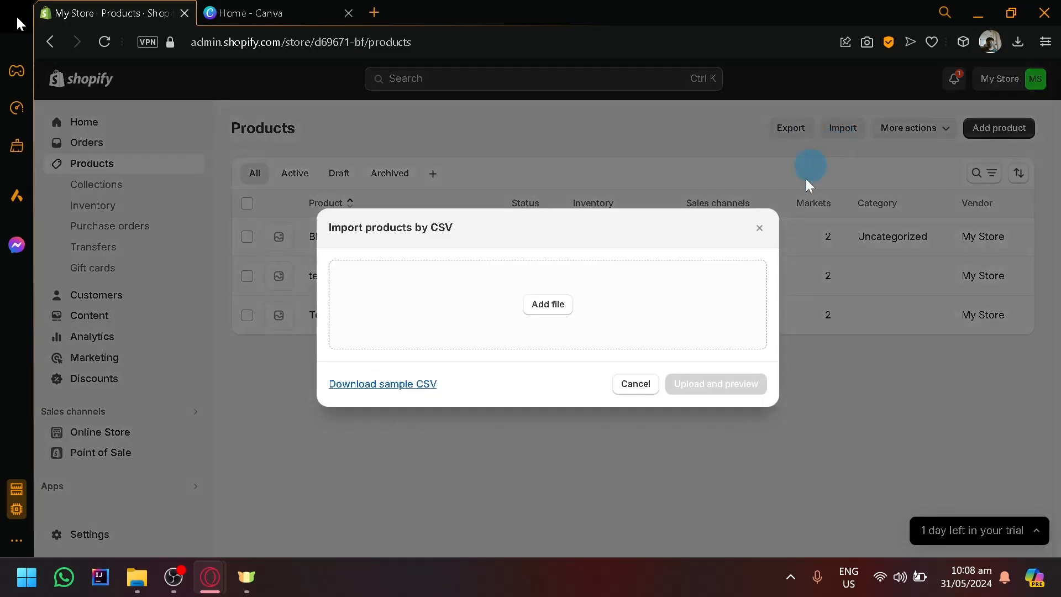
{"action": "left_click", "coordinate": [765, 229]}
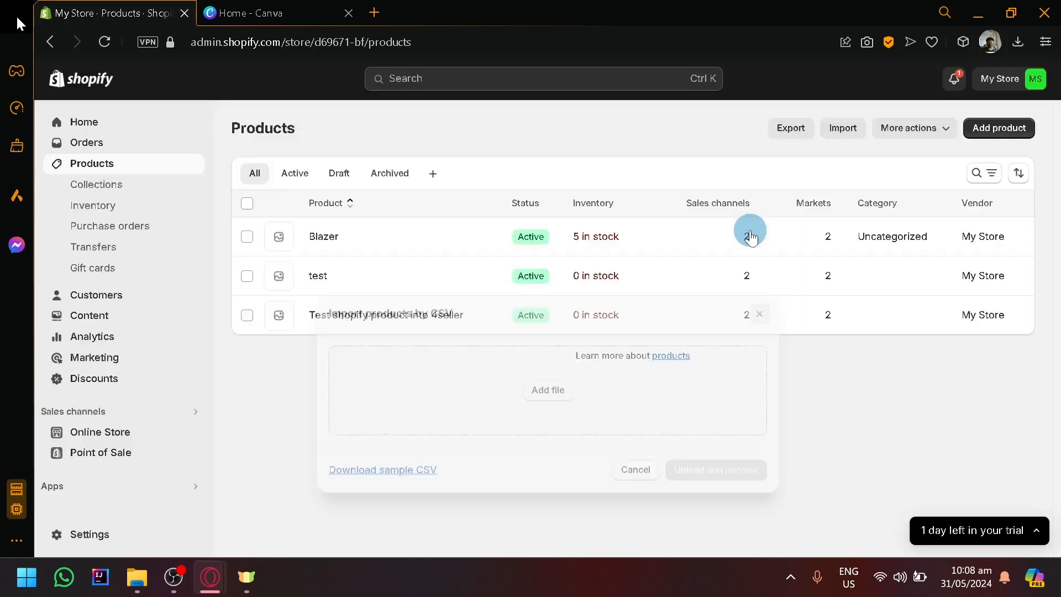
{"action": "left_click", "coordinate": [989, 138]}
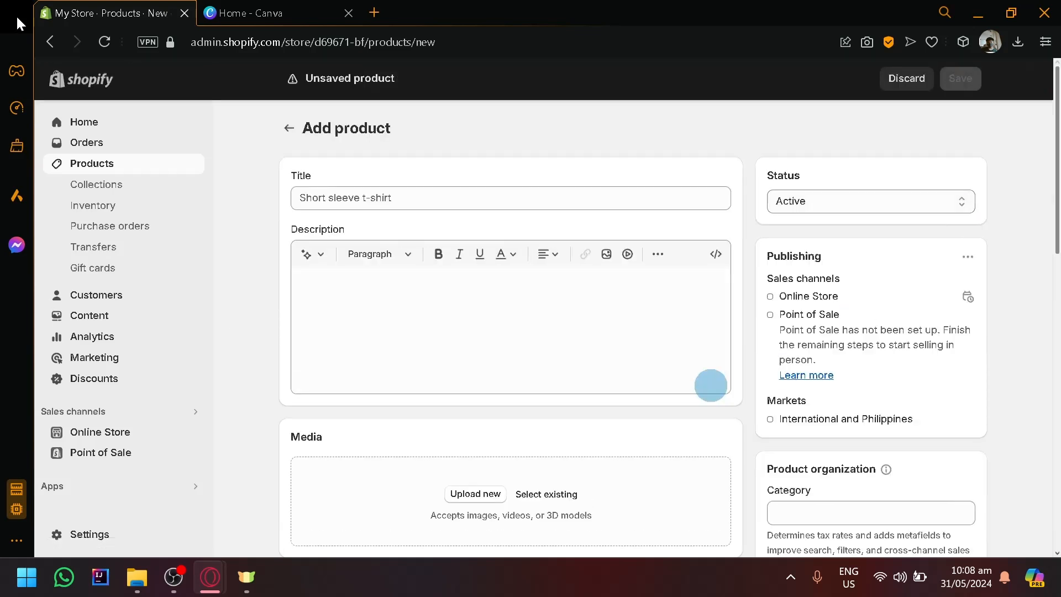
Step: Look over the new product form and title the product "Brown T-Shirt"
{"action": "scroll", "coordinate": [648, 371], "scroll_direction": "down", "scroll_amount": 4}
{"action": "scroll", "coordinate": [649, 378], "scroll_direction": "down", "scroll_amount": 10}
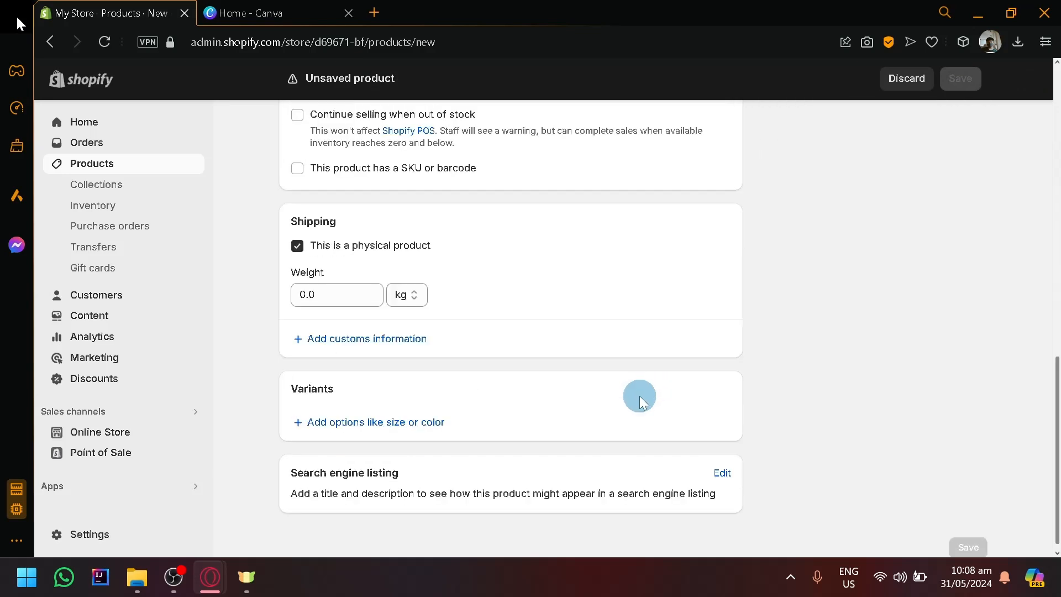
{"action": "scroll", "coordinate": [646, 353], "scroll_direction": "up", "scroll_amount": 14}
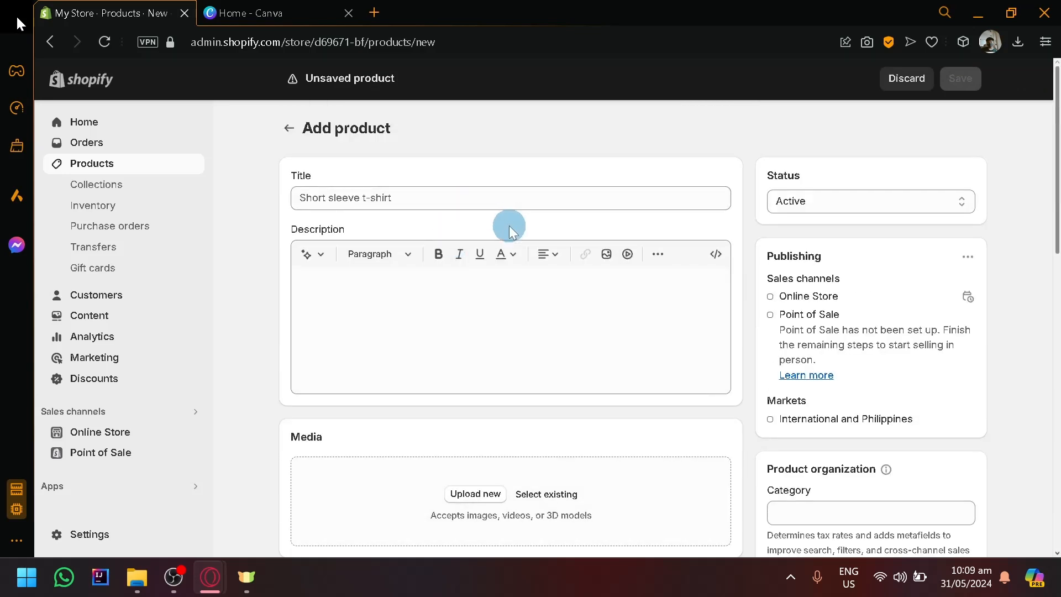
{"action": "left_click", "coordinate": [457, 200]}
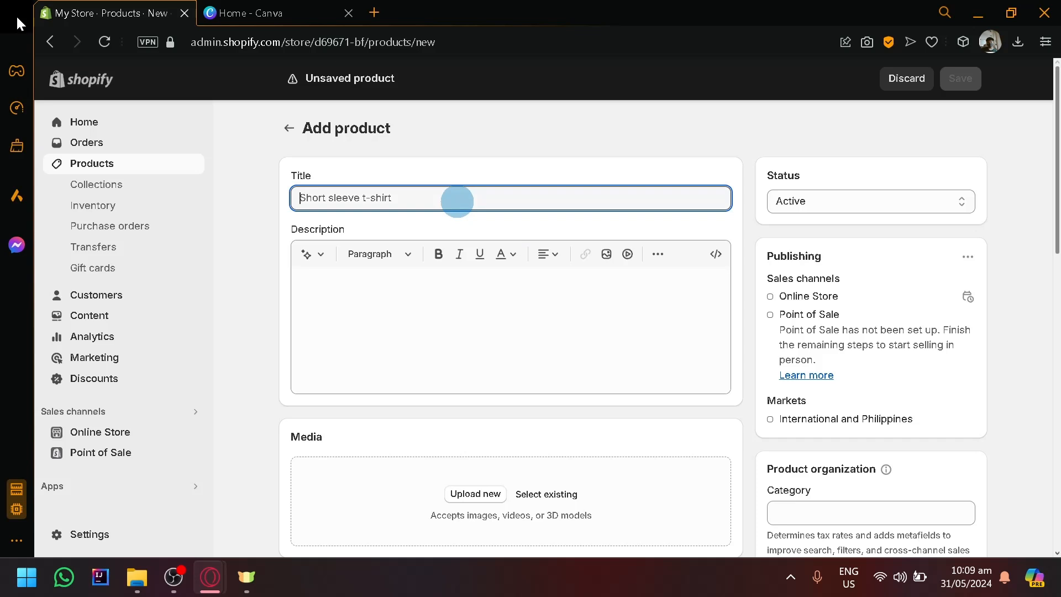
{"action": "type", "text": "B"}
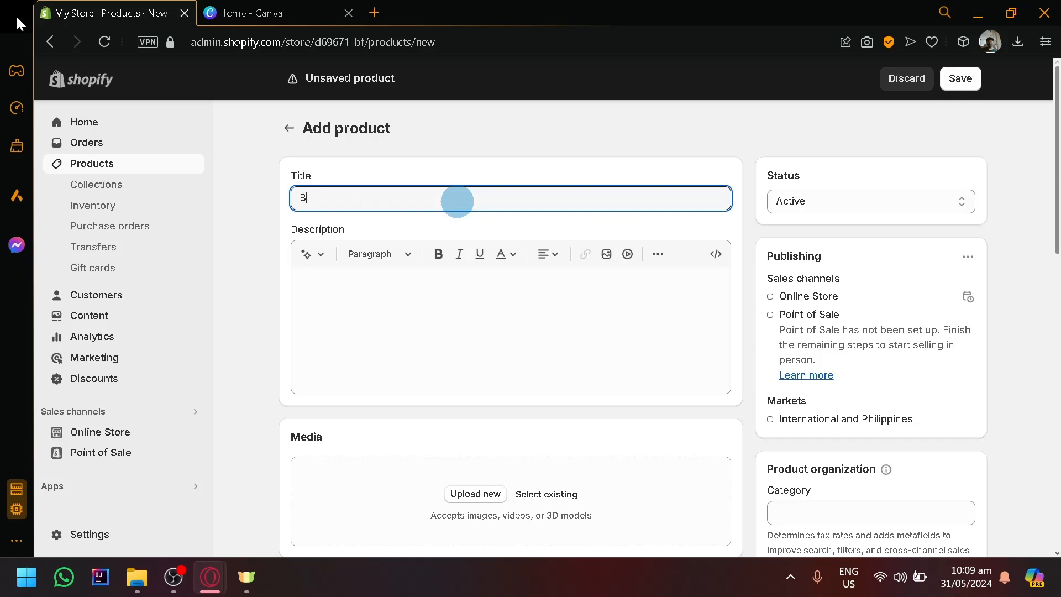
{"action": "type", "text": "rown T-Shirt"}
Step: Generate the product description from the keywords "Brown tshirt made with 100% high quality cotton" and keep the generated text
{"action": "left_click", "coordinate": [425, 295]}
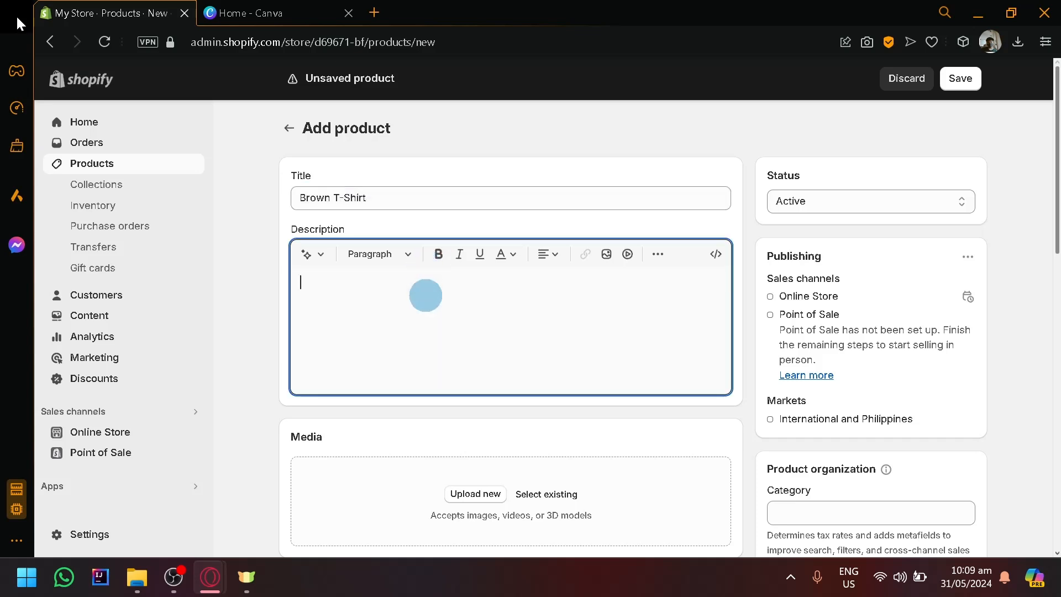
{"action": "left_click", "coordinate": [307, 258]}
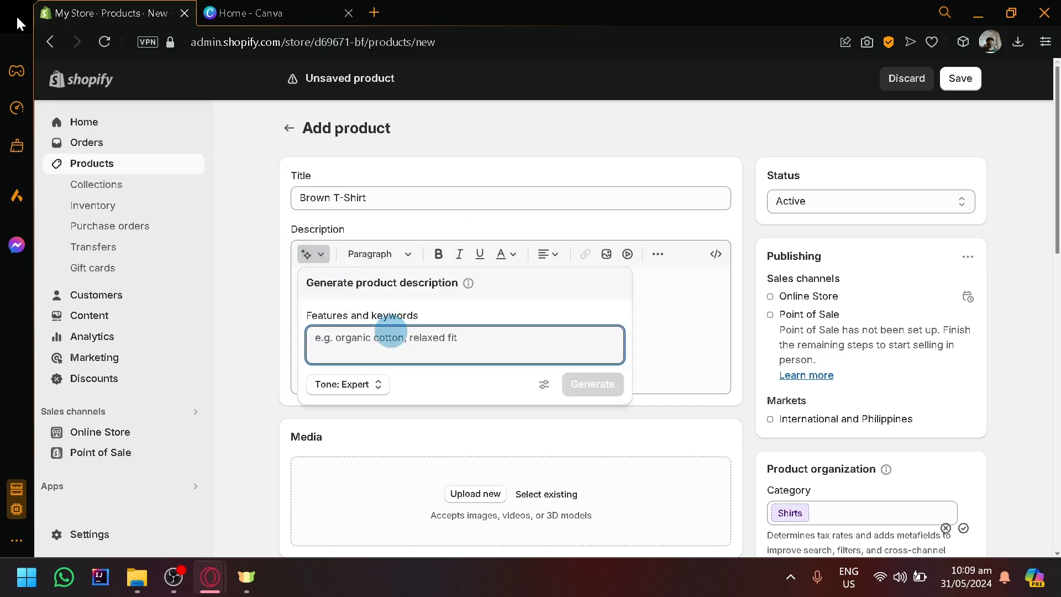
{"action": "type", "text": "Brown tshirt "}
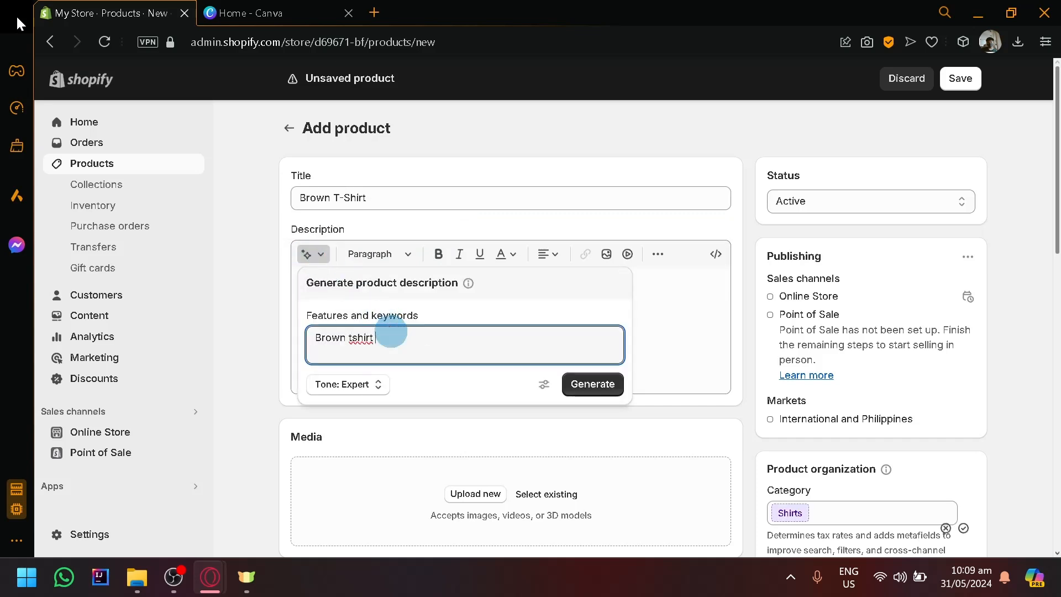
{"action": "type", "text": "made with 100% high quality cotton"}
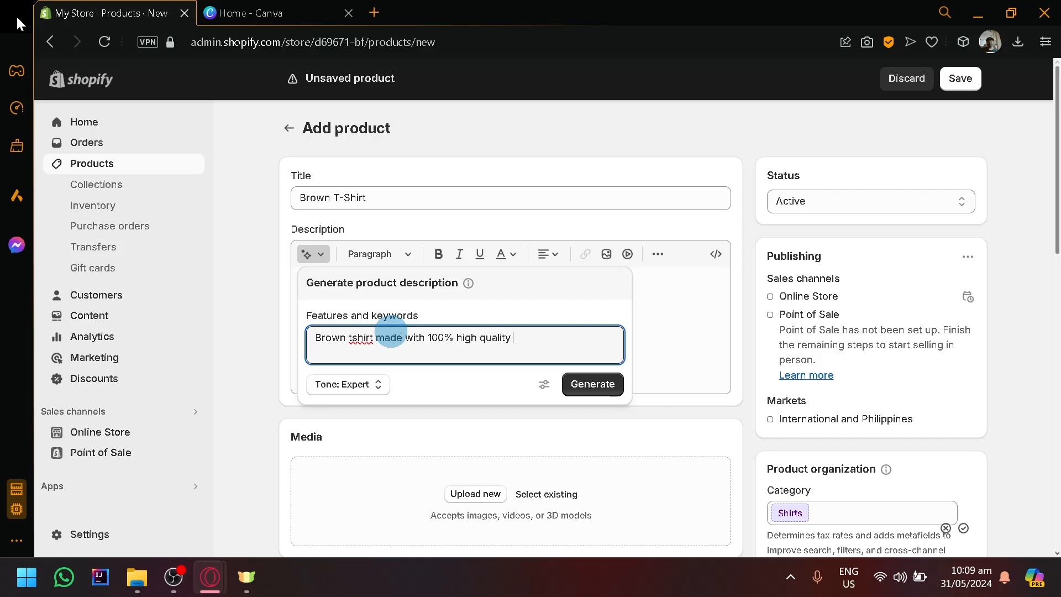
{"action": "left_click", "coordinate": [593, 383]}
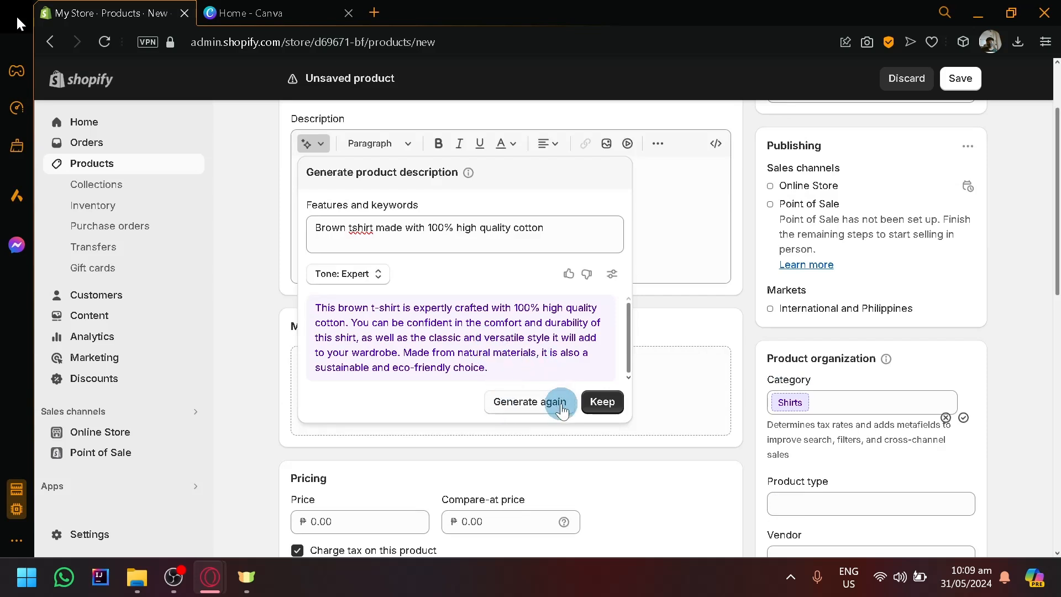
{"action": "left_click", "coordinate": [602, 402]}
{"action": "scroll", "coordinate": [369, 297], "scroll_direction": "up", "scroll_amount": 2}
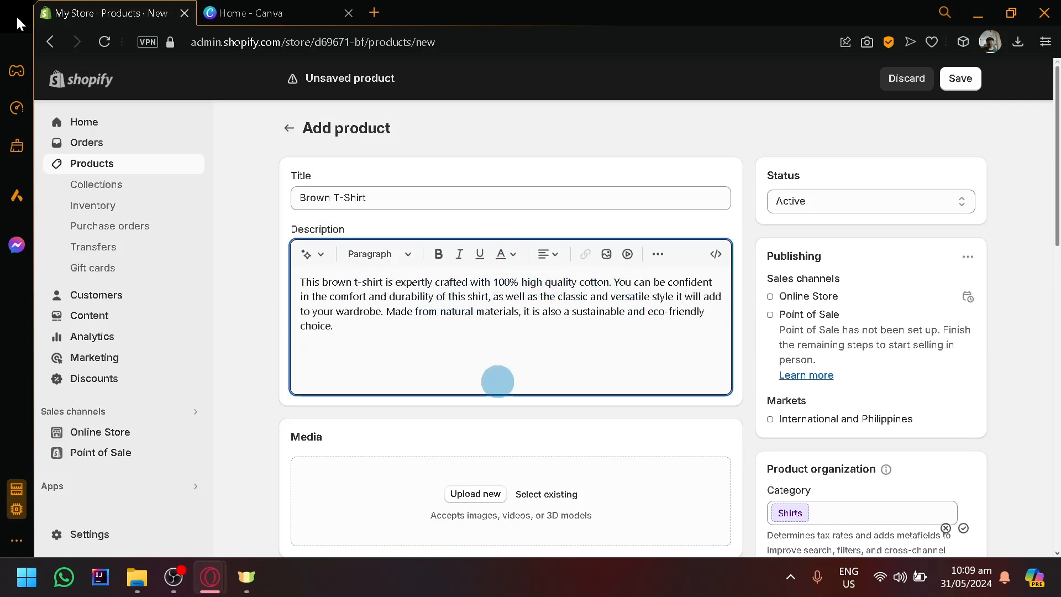
Step: Set the product's price to ₱500 and its compare-at price to ₱550
{"action": "scroll", "coordinate": [474, 386], "scroll_direction": "down", "scroll_amount": 4}
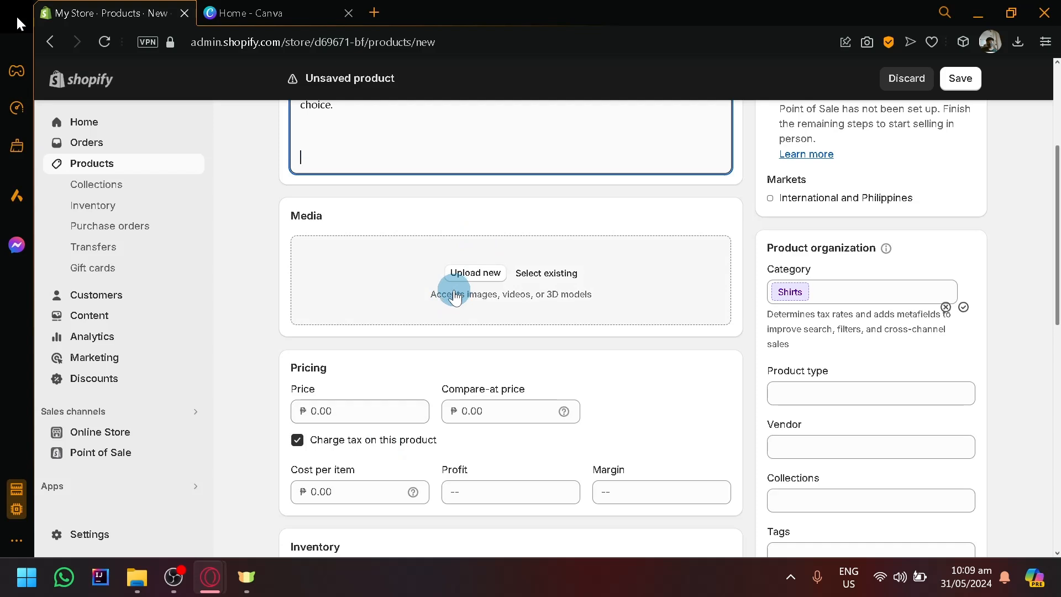
{"action": "scroll", "coordinate": [546, 281], "scroll_direction": "down", "scroll_amount": 2}
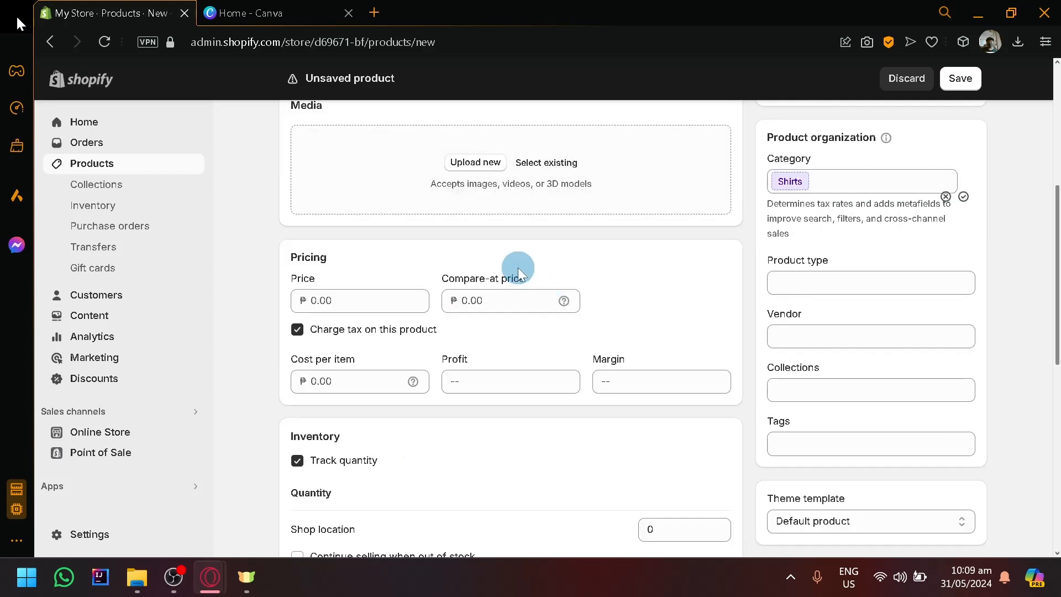
{"action": "scroll", "coordinate": [519, 268], "scroll_direction": "up", "scroll_amount": 2}
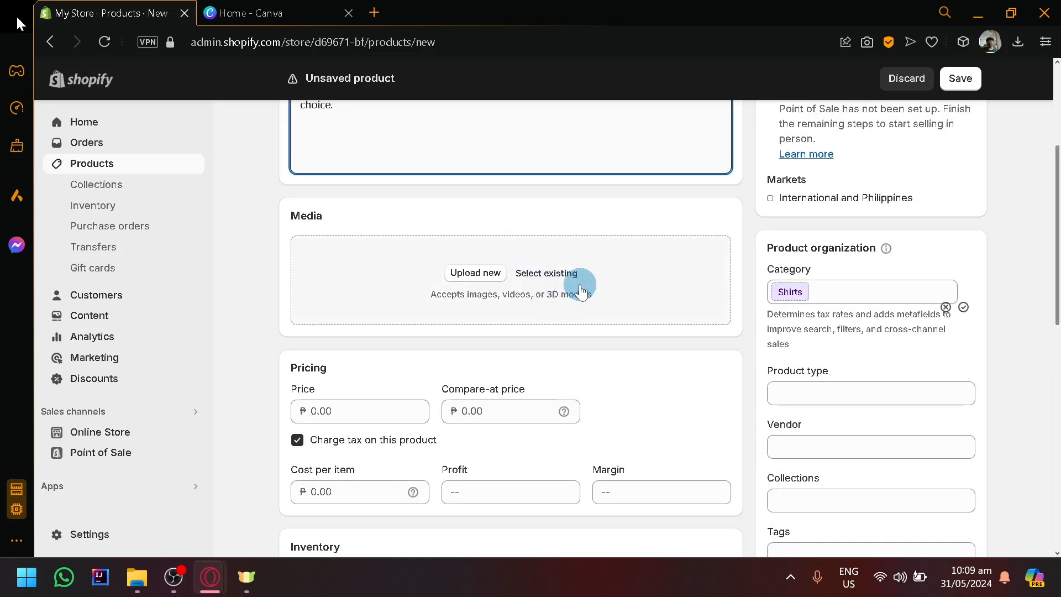
{"action": "scroll", "coordinate": [564, 299], "scroll_direction": "down", "scroll_amount": 2}
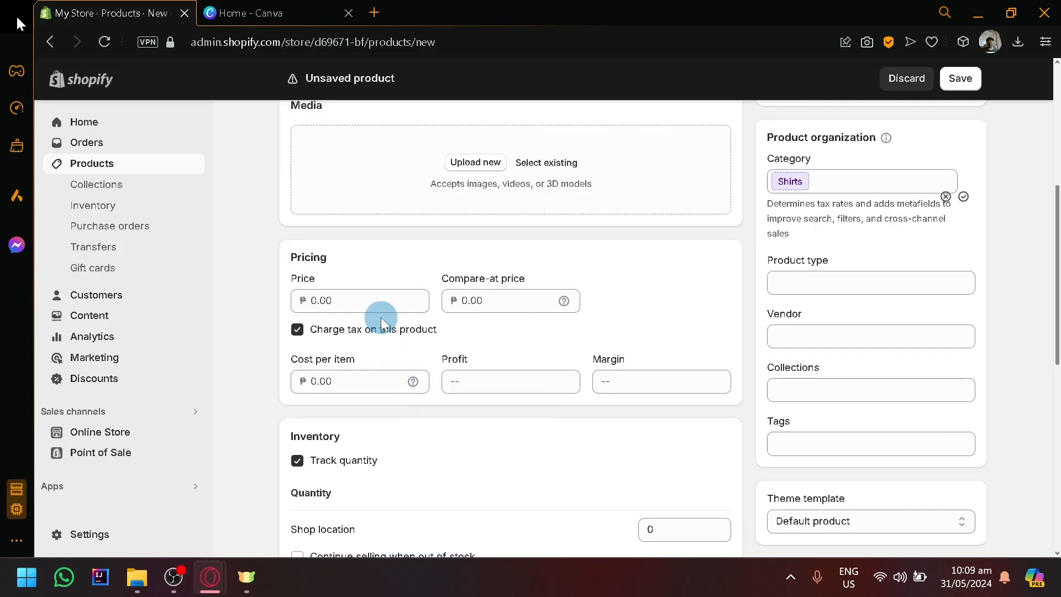
{"action": "left_click", "coordinate": [369, 301]}
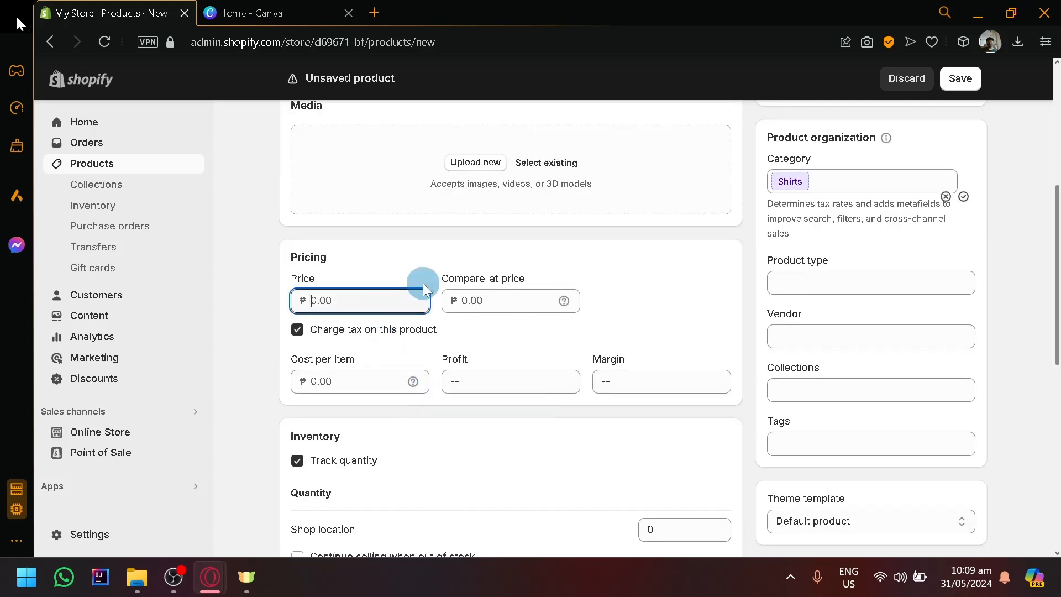
{"action": "type", "text": "500"}
{"action": "left_click", "coordinate": [506, 307]}
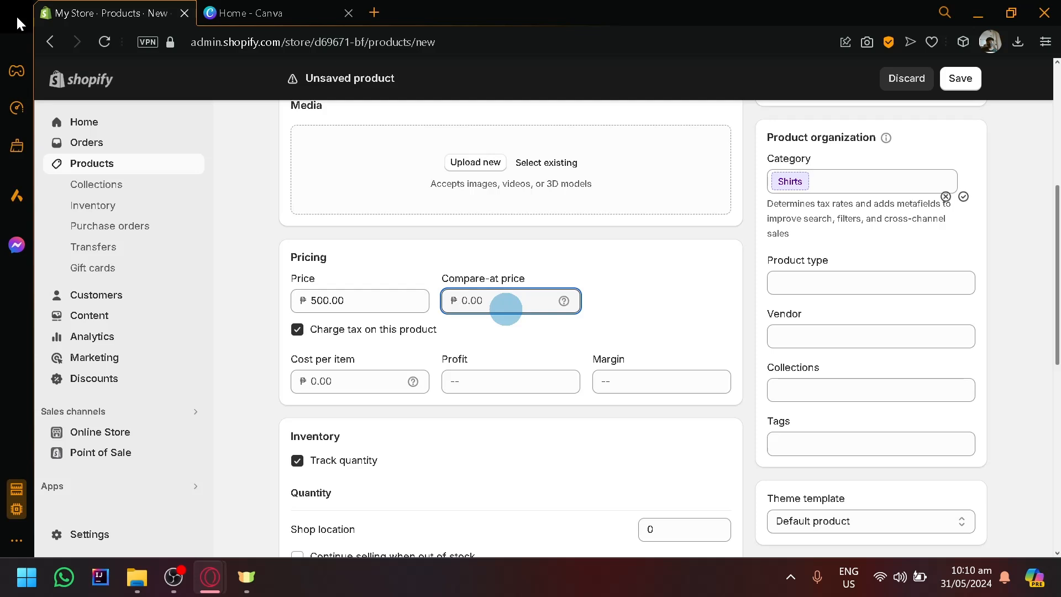
{"action": "type", "text": "550"}
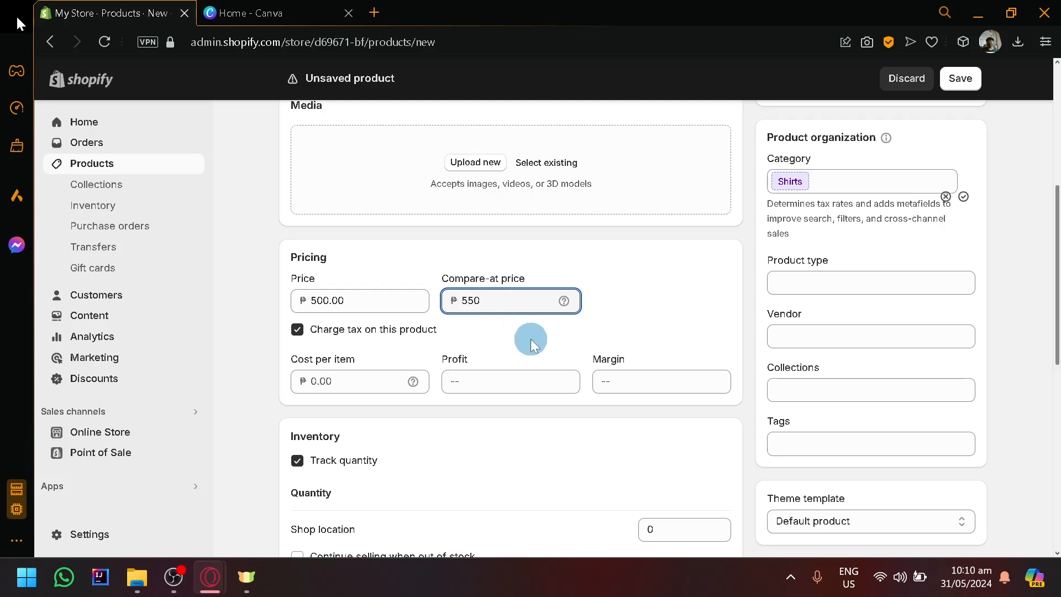
{"action": "left_click", "coordinate": [489, 319]}
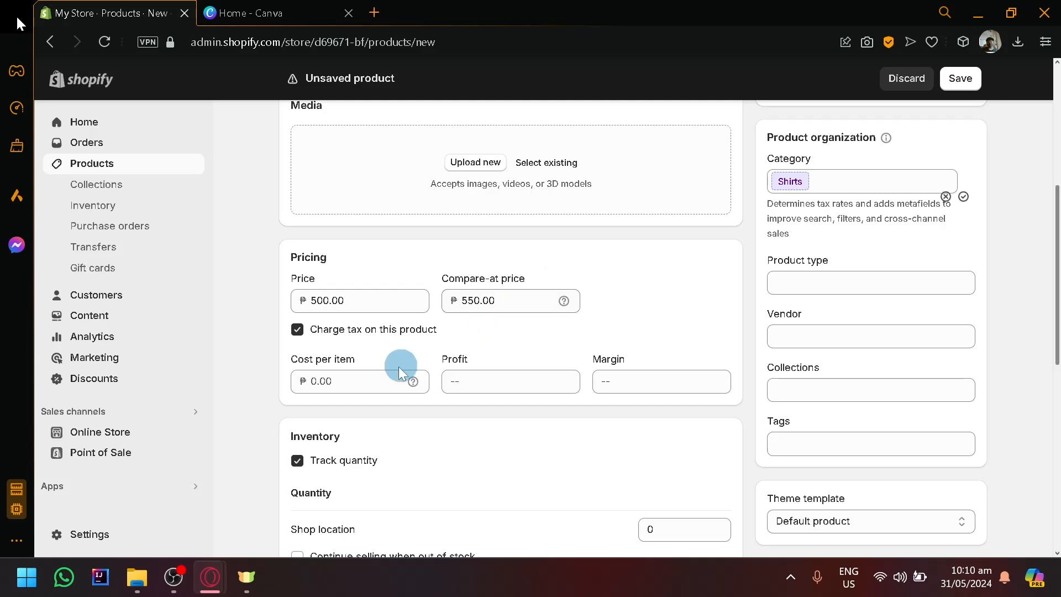
Step: Set the product's cost per item to ₱300
{"action": "scroll", "coordinate": [370, 366], "scroll_direction": "down", "scroll_amount": 2}
{"action": "left_click", "coordinate": [350, 276]}
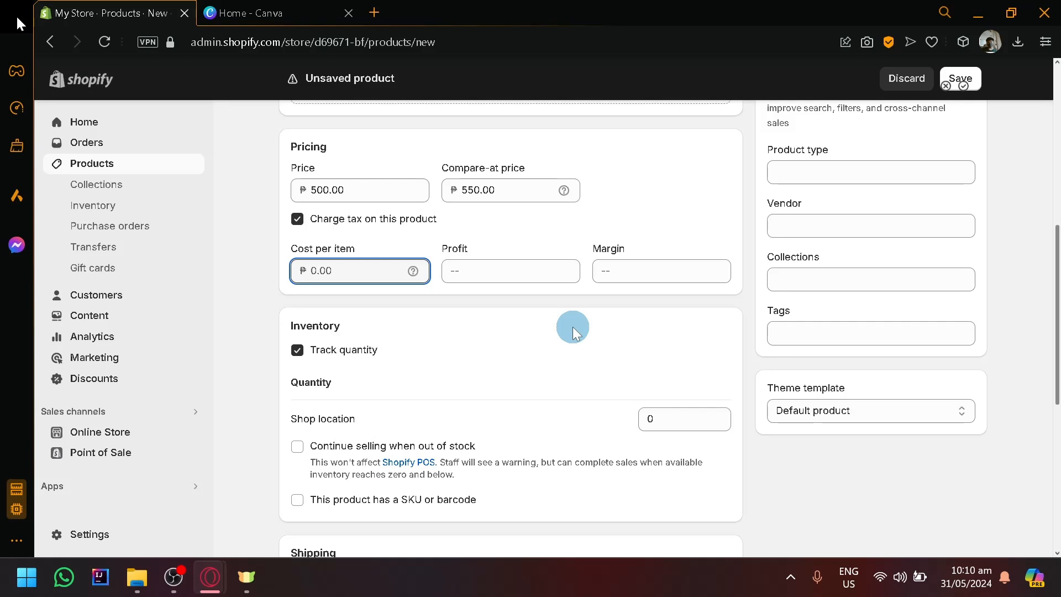
{"action": "type", "text": "300"}
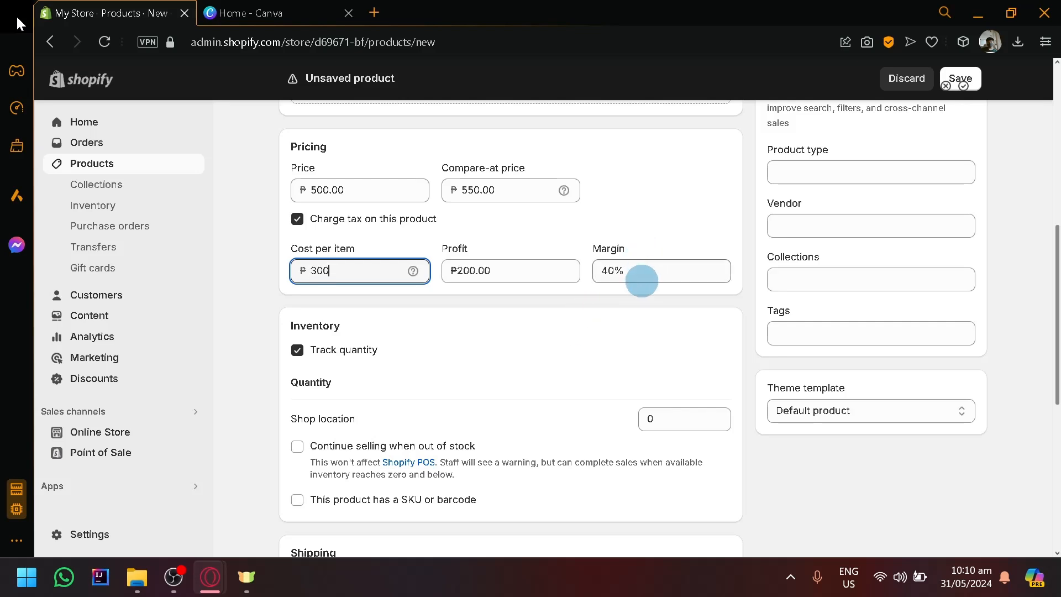
Step: Turn the product's quantity tracking off and back on in the inventory settings
{"action": "scroll", "coordinate": [331, 487], "scroll_direction": "down", "scroll_amount": 4}
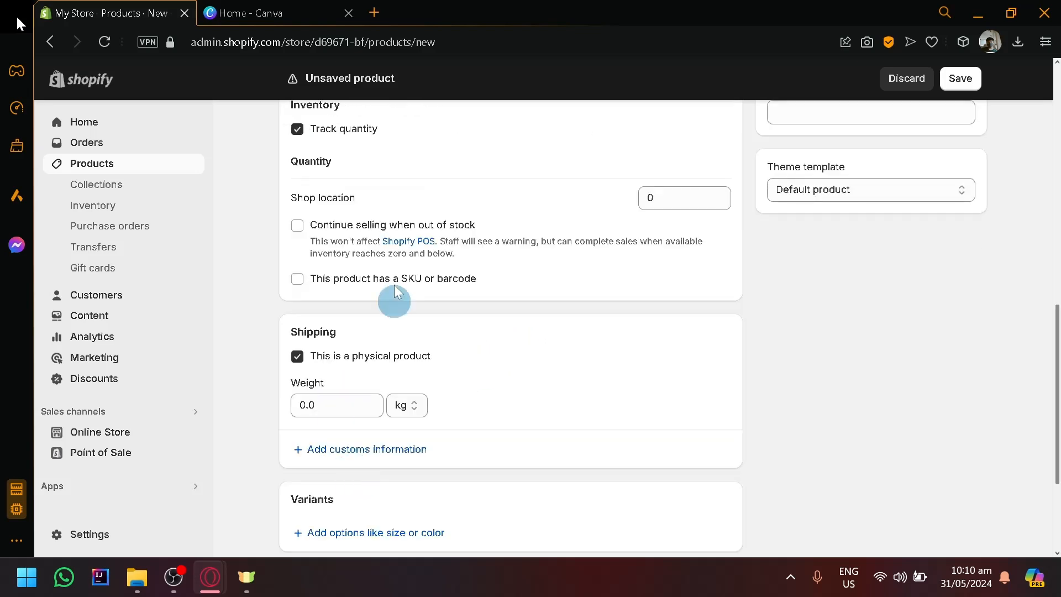
{"action": "scroll", "coordinate": [393, 284], "scroll_direction": "up", "scroll_amount": 2}
{"action": "scroll", "coordinate": [437, 274], "scroll_direction": "up", "scroll_amount": 2}
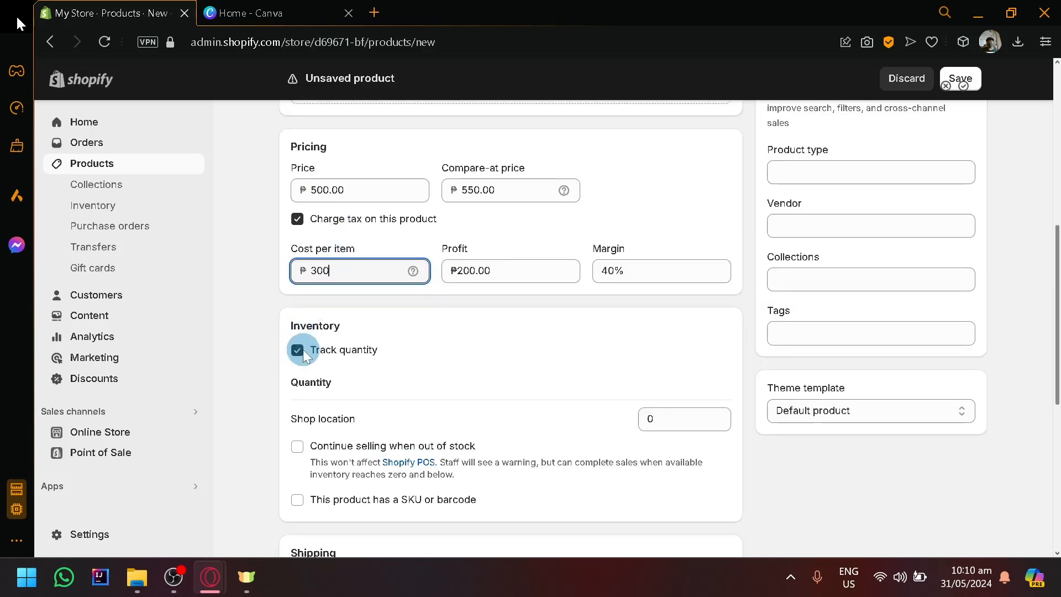
{"action": "left_click", "coordinate": [297, 350]}
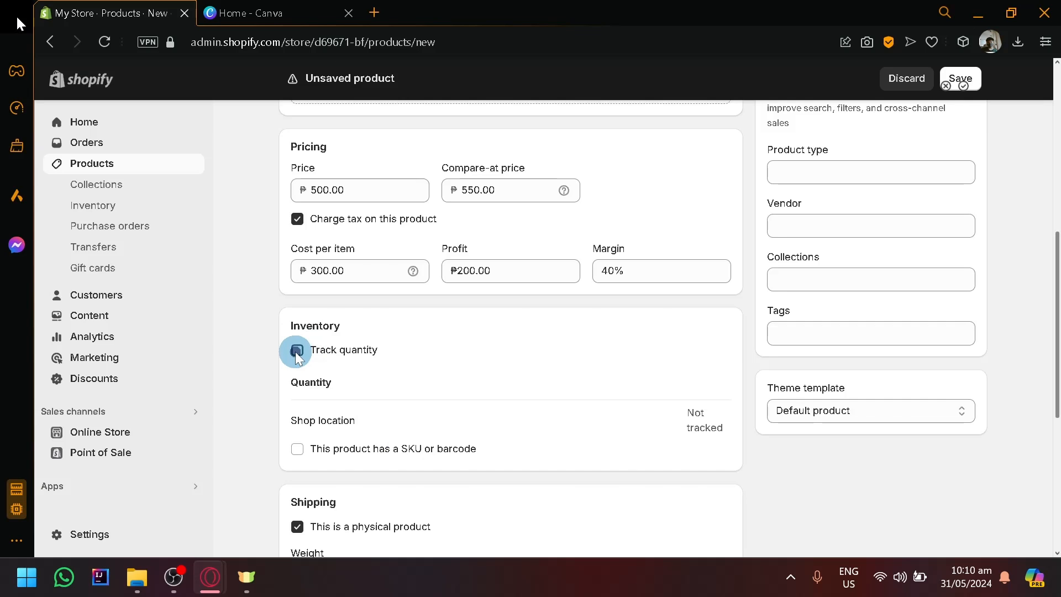
{"action": "left_click", "coordinate": [297, 351]}
{"action": "scroll", "coordinate": [395, 367], "scroll_direction": "down", "scroll_amount": 2}
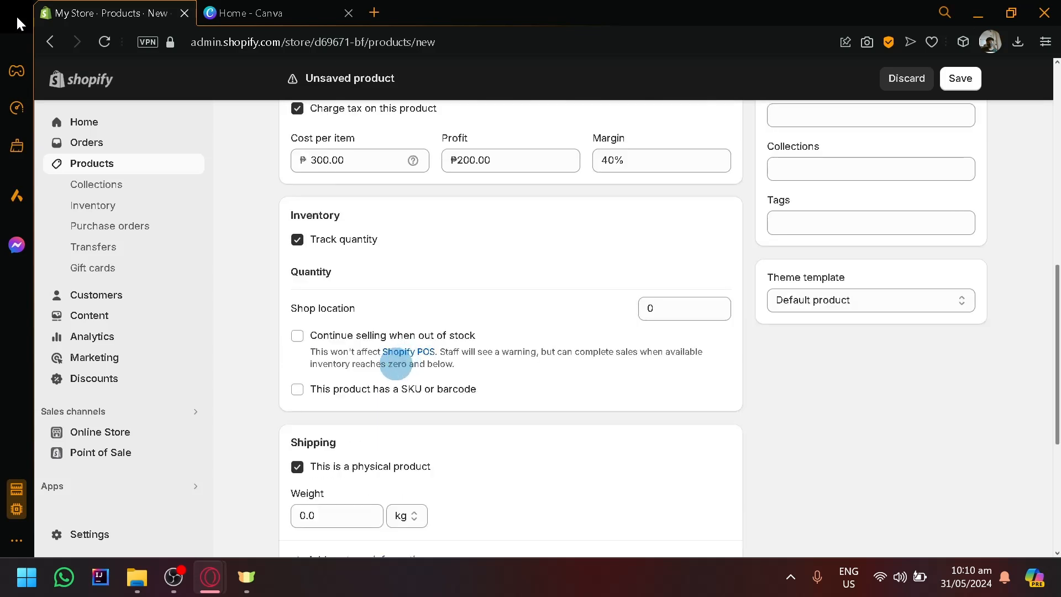
Step: Set the product's quantity at the shop location to 5 and save the product
{"action": "scroll", "coordinate": [380, 386], "scroll_direction": "down", "scroll_amount": 2}
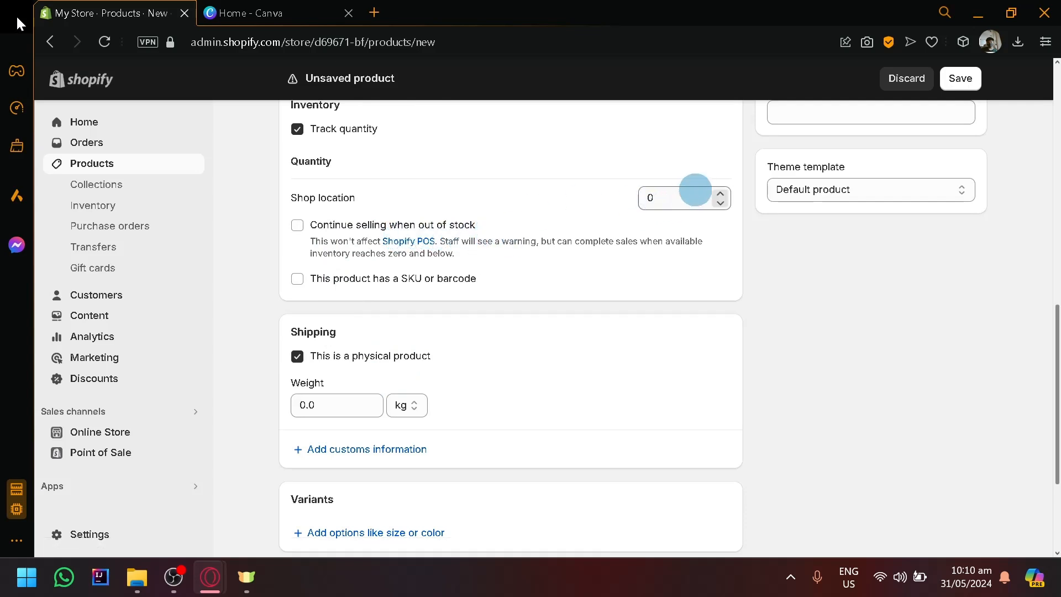
{"action": "left_click_drag", "start_coordinate": [696, 188], "coordinate": [654, 201]}
{"action": "key", "text": "Return"}
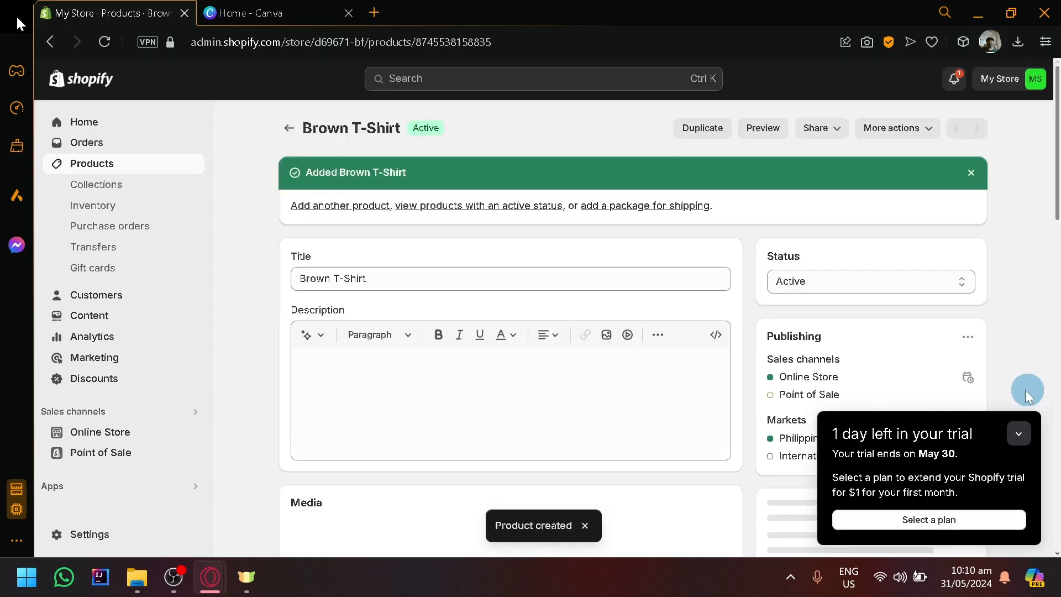
Step: Review the saved product's description, pricing, inventory and shipping details, and return to the product list
{"action": "scroll", "coordinate": [545, 328], "scroll_direction": "down", "scroll_amount": 12}
{"action": "scroll", "coordinate": [549, 329], "scroll_direction": "up", "scroll_amount": 4}
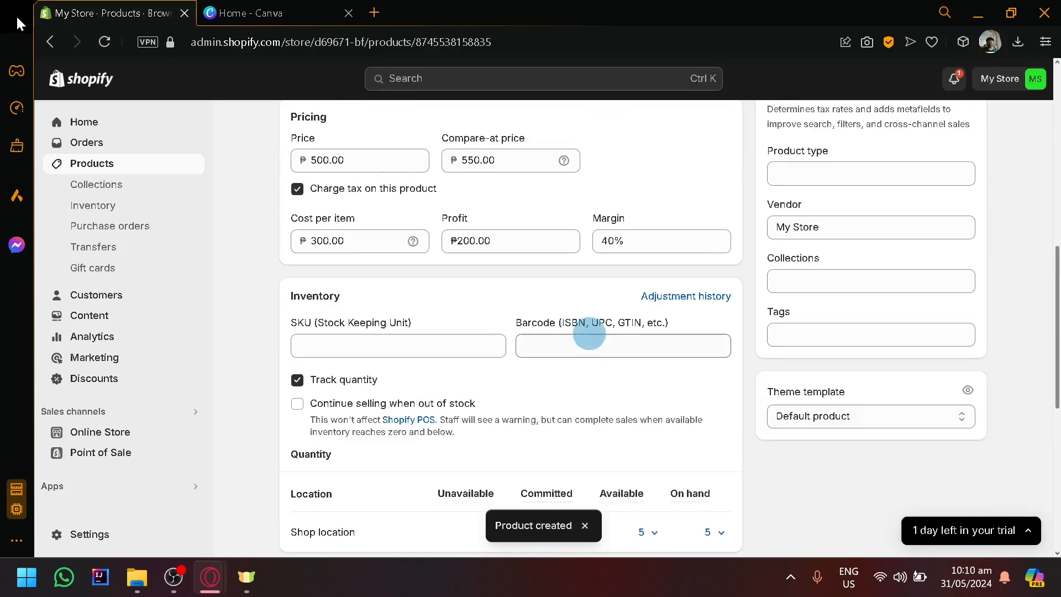
{"action": "scroll", "coordinate": [616, 310], "scroll_direction": "down", "scroll_amount": 4}
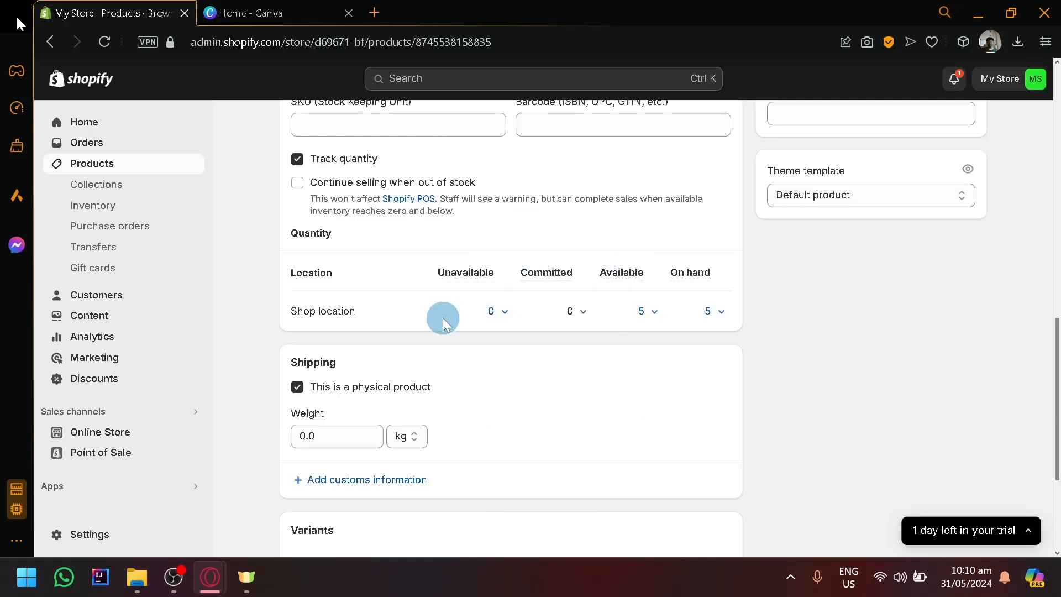
{"action": "scroll", "coordinate": [466, 350], "scroll_direction": "down", "scroll_amount": 4}
{"action": "scroll", "coordinate": [480, 374], "scroll_direction": "up", "scroll_amount": 15}
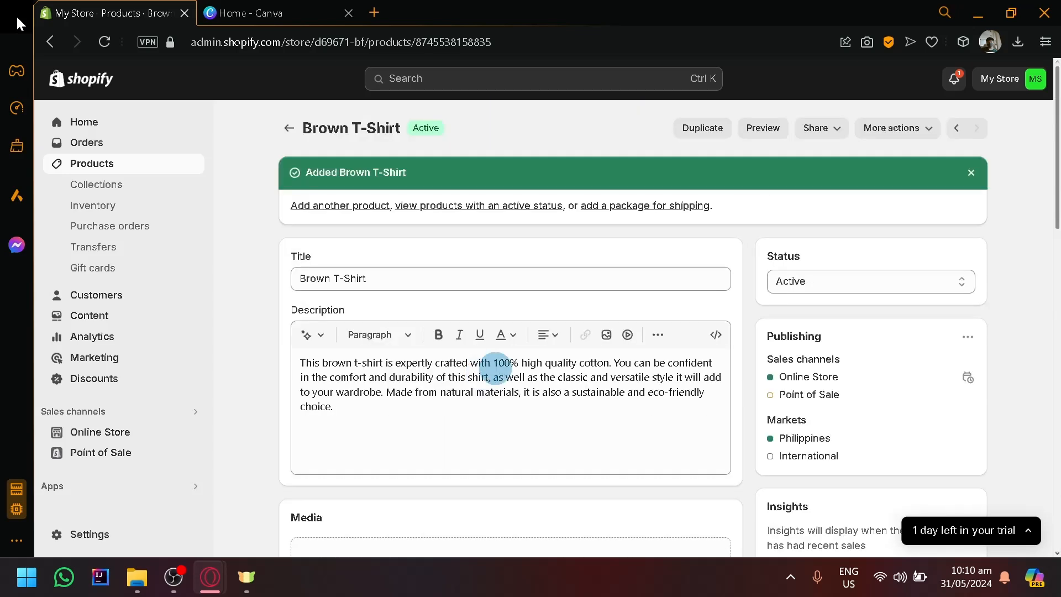
{"action": "left_click", "coordinate": [934, 140]}
{"action": "left_click", "coordinate": [933, 135]}
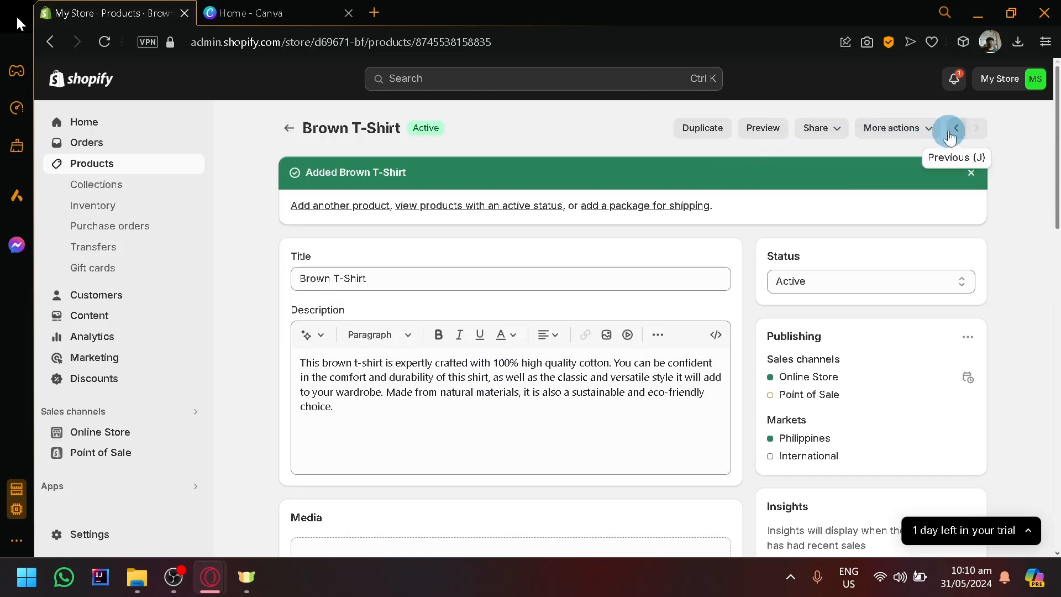
{"action": "left_click", "coordinate": [291, 132]}
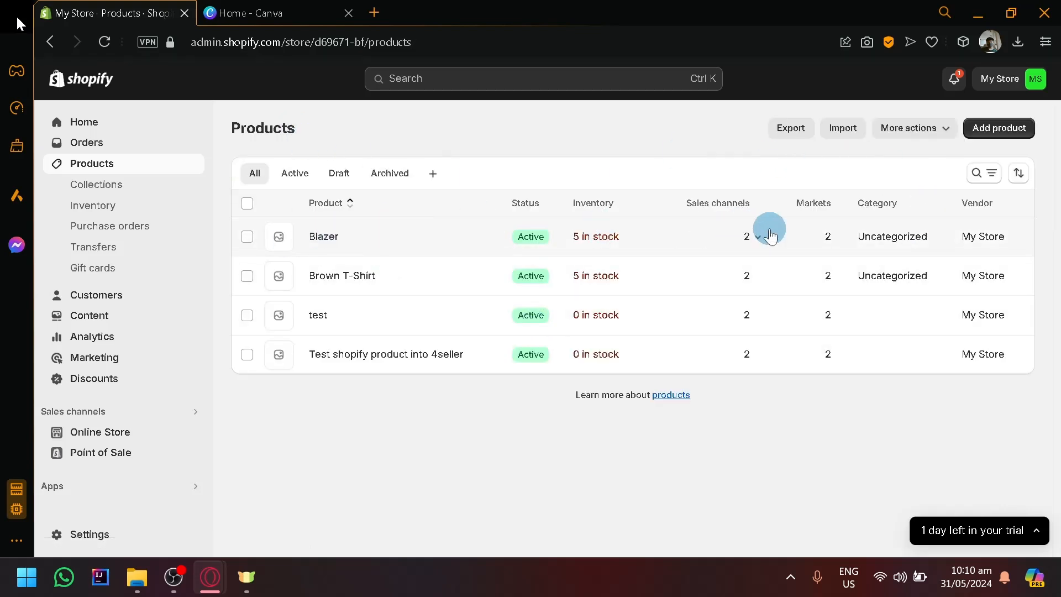
Step: Reopen the Brown T-Shirt product and look through its inventory and shipping details down to the variants
{"action": "left_click", "coordinate": [982, 276]}
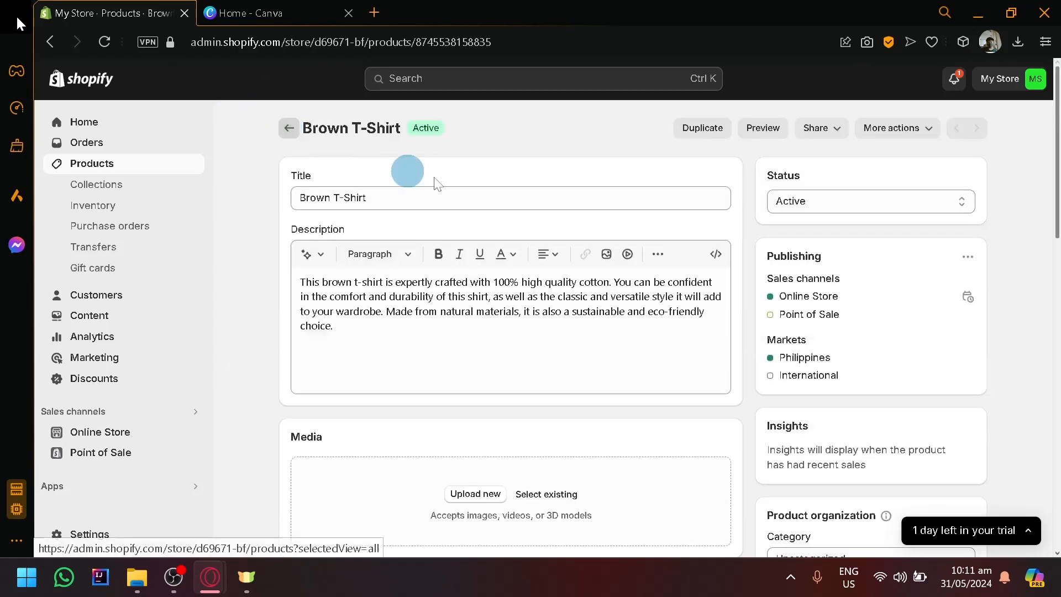
{"action": "scroll", "coordinate": [644, 330], "scroll_direction": "down", "scroll_amount": 10}
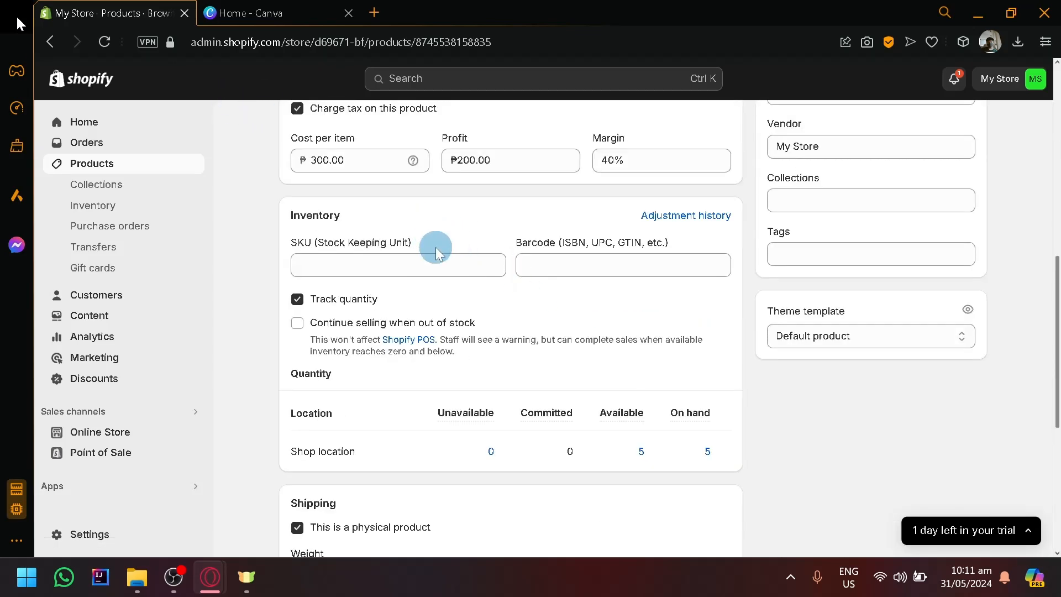
{"action": "scroll", "coordinate": [442, 259], "scroll_direction": "up", "scroll_amount": 2}
{"action": "left_click", "coordinate": [419, 384]}
{"action": "scroll", "coordinate": [421, 386], "scroll_direction": "down", "scroll_amount": 2}
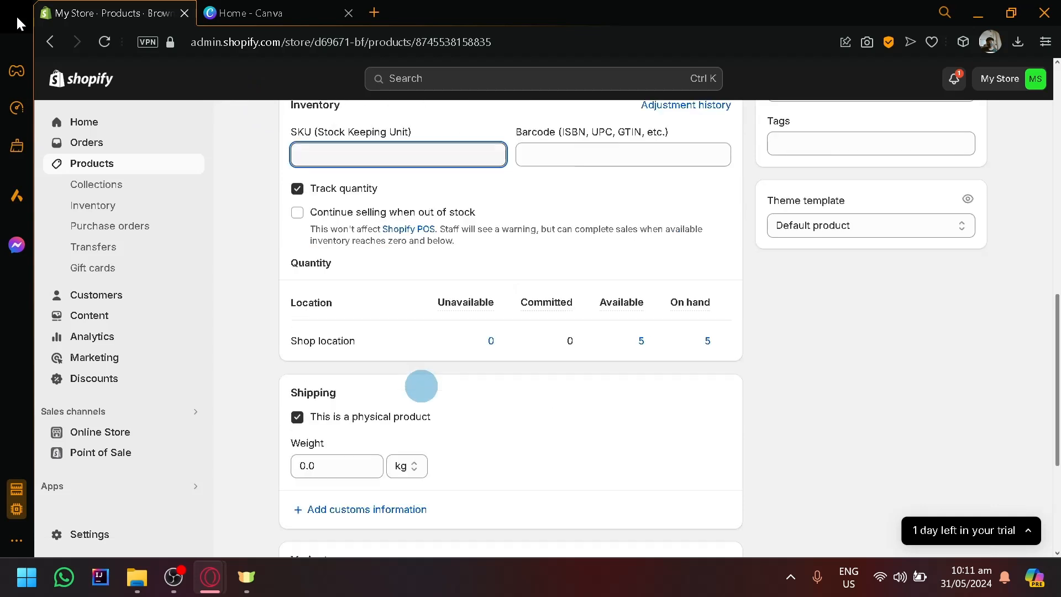
{"action": "scroll", "coordinate": [422, 387], "scroll_direction": "down", "scroll_amount": 4}
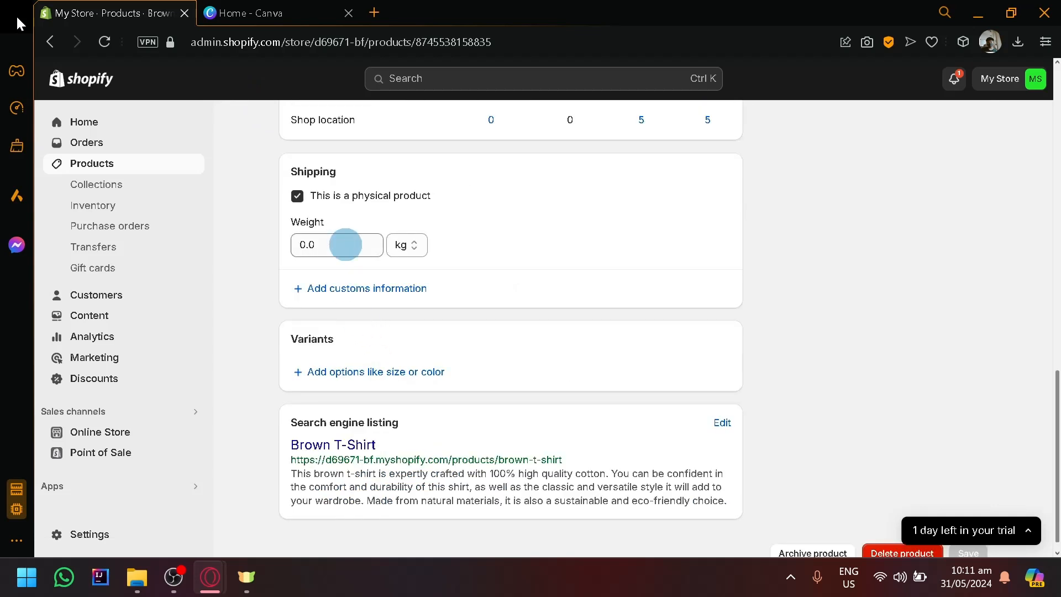
Step: Add a Size variant option with the values XL, L, M, S and XS
{"action": "left_click", "coordinate": [356, 372]}
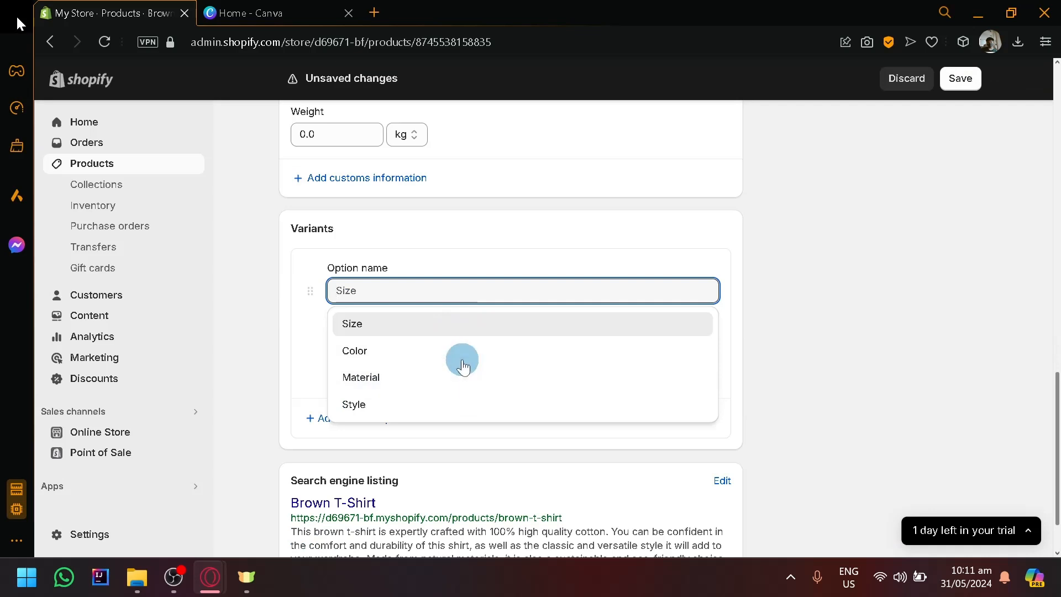
{"action": "left_click", "coordinate": [486, 324]}
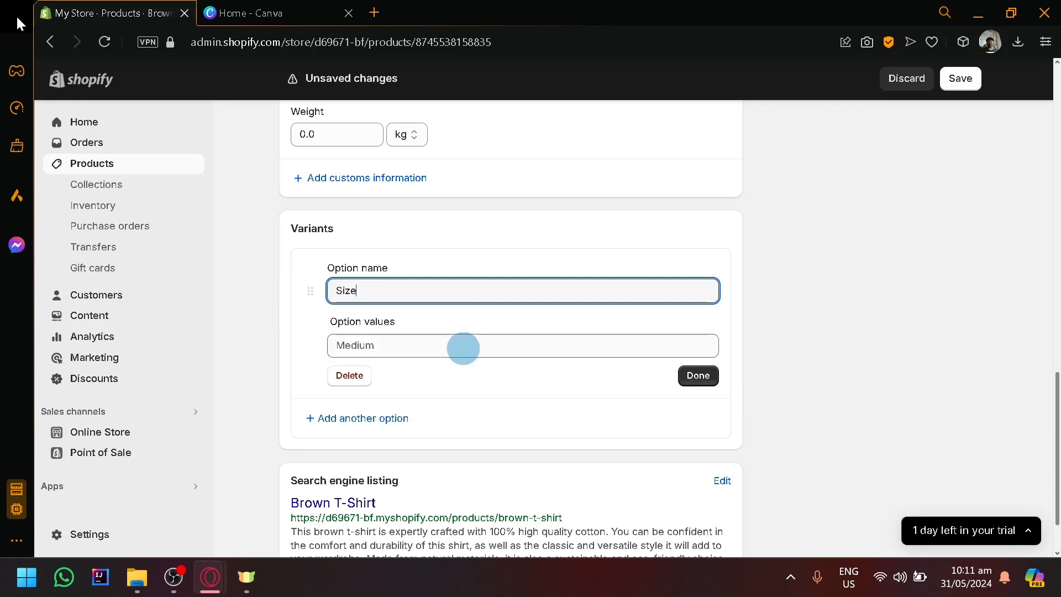
{"action": "left_click", "coordinate": [462, 348]}
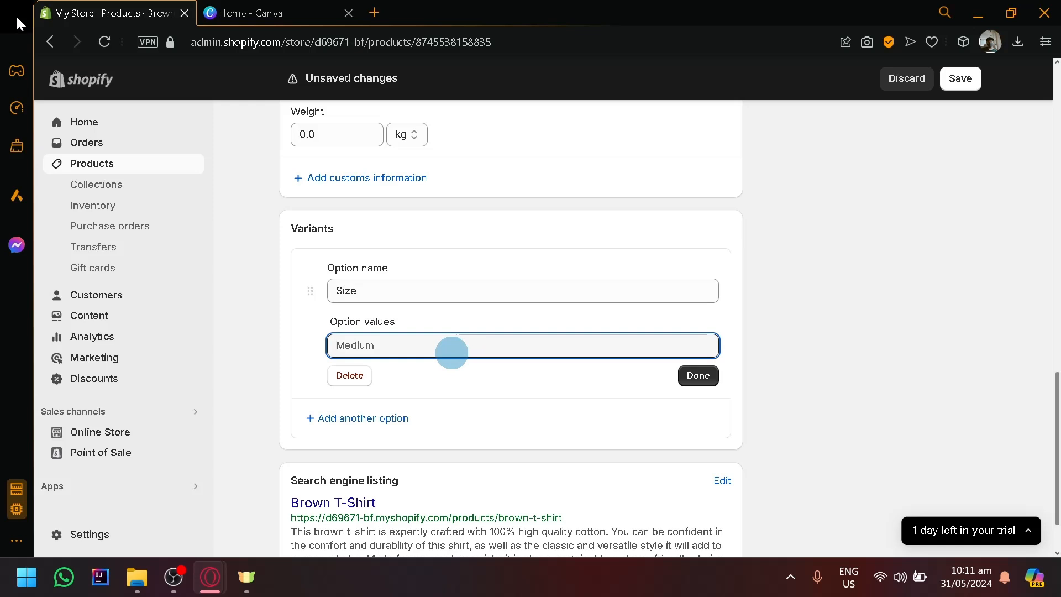
{"action": "type", "text": "XL"}
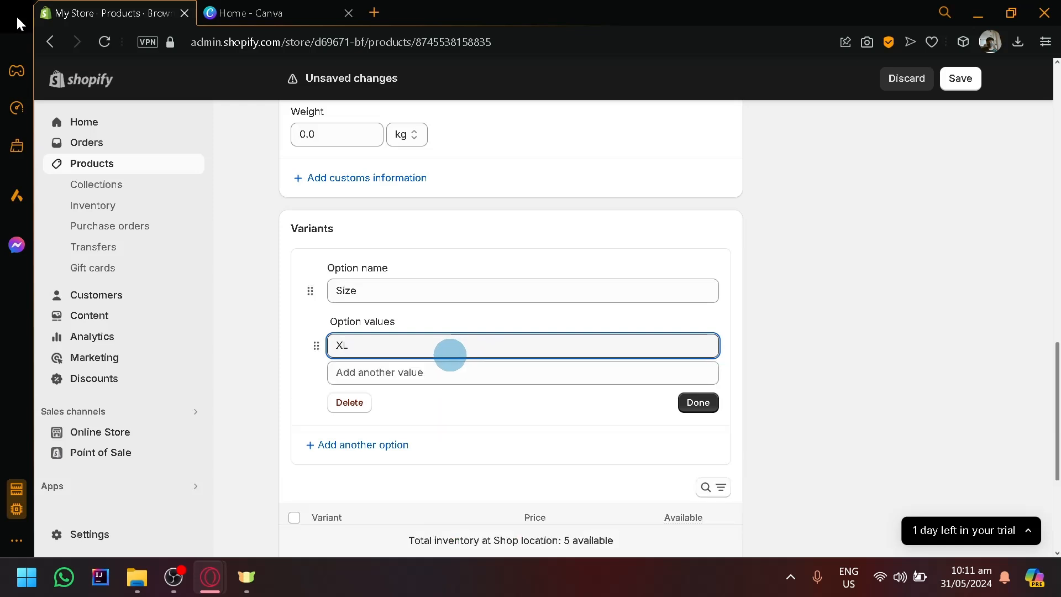
{"action": "left_click", "coordinate": [464, 370]}
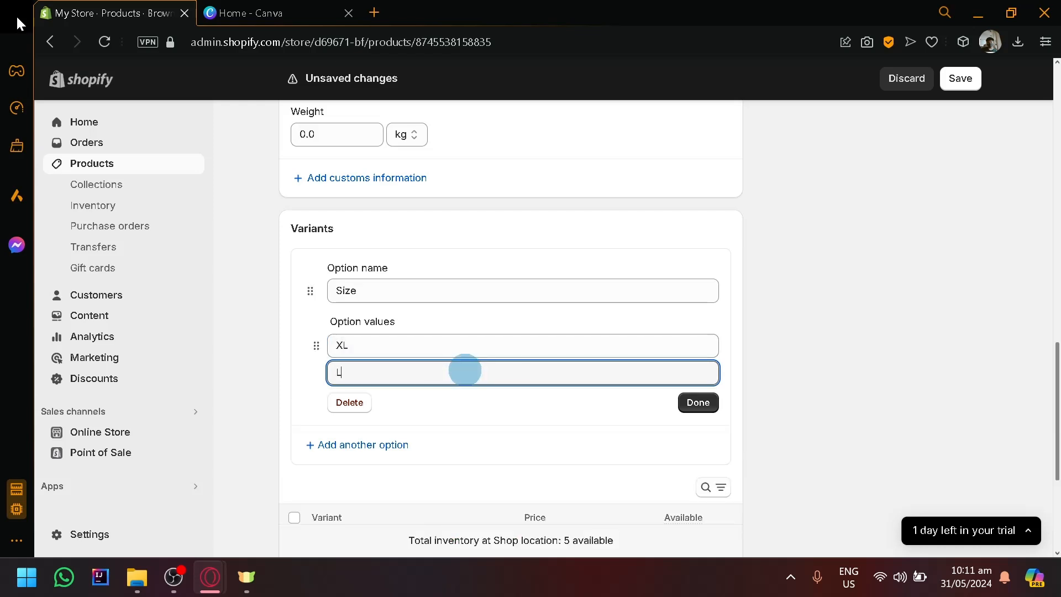
{"action": "left_click", "coordinate": [475, 402]}
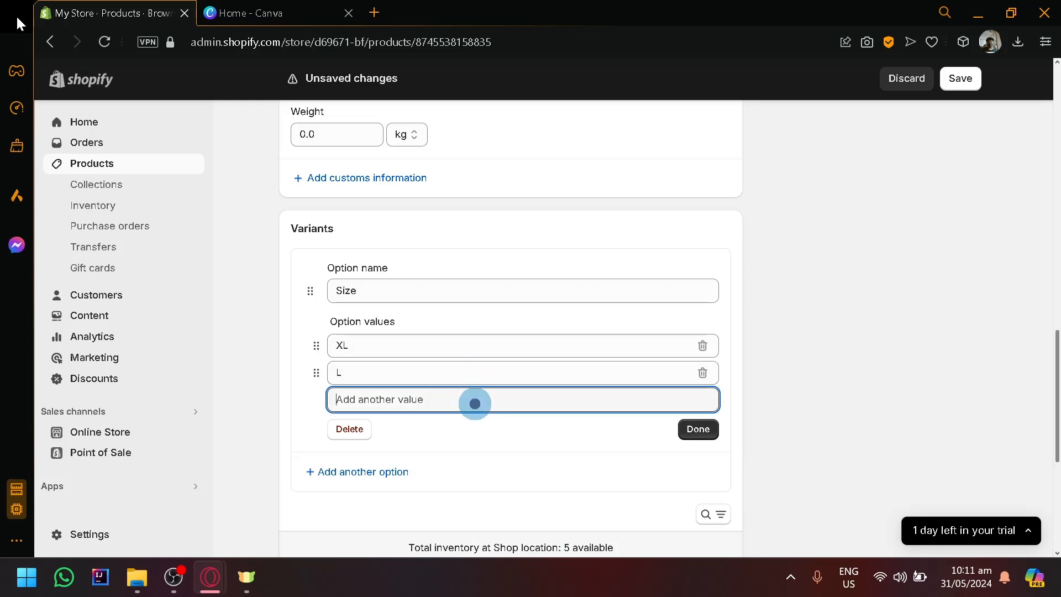
{"action": "type", "text": "M"}
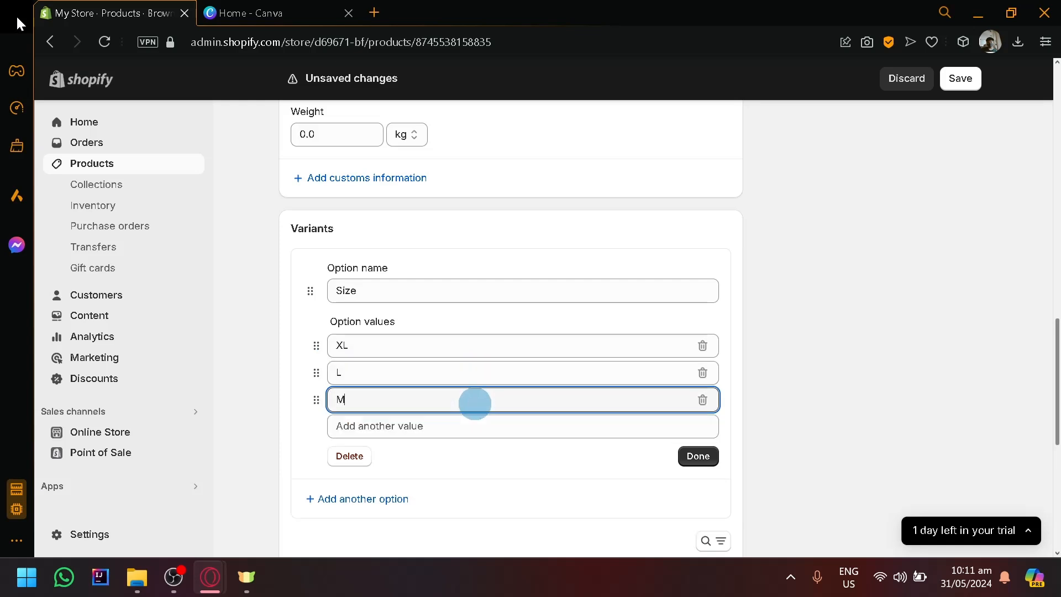
{"action": "left_click", "coordinate": [478, 426]}
{"action": "type", "text": "S"}
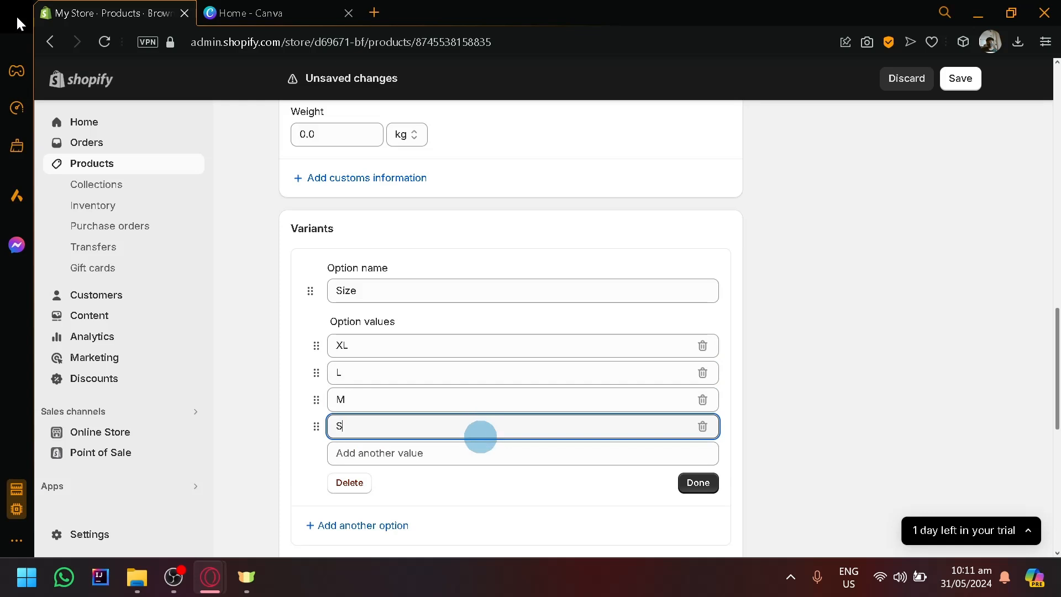
{"action": "left_click", "coordinate": [480, 444]}
{"action": "type", "text": "XS"}
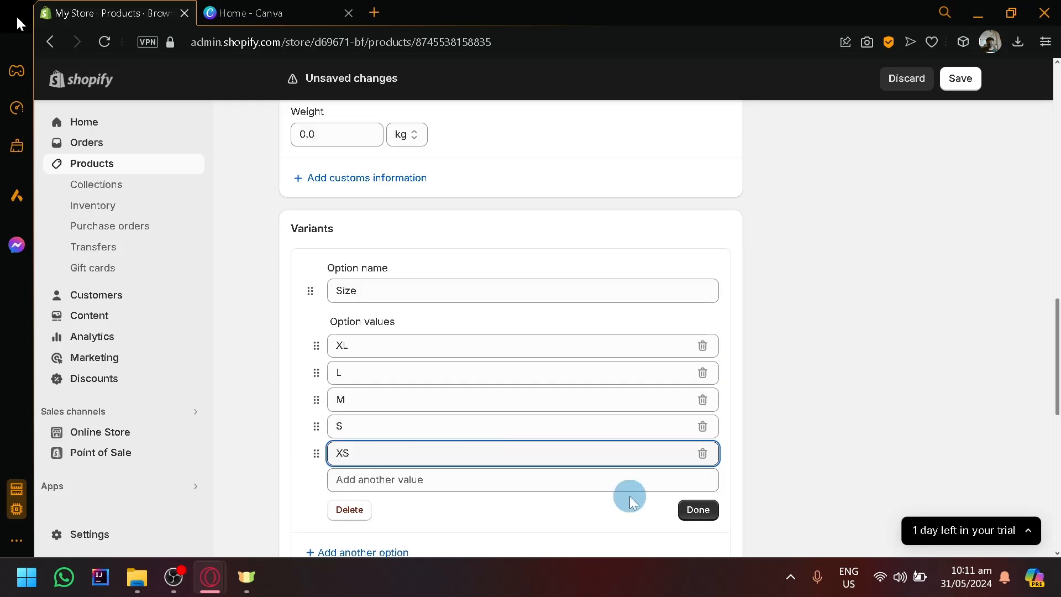
{"action": "left_click", "coordinate": [702, 519]}
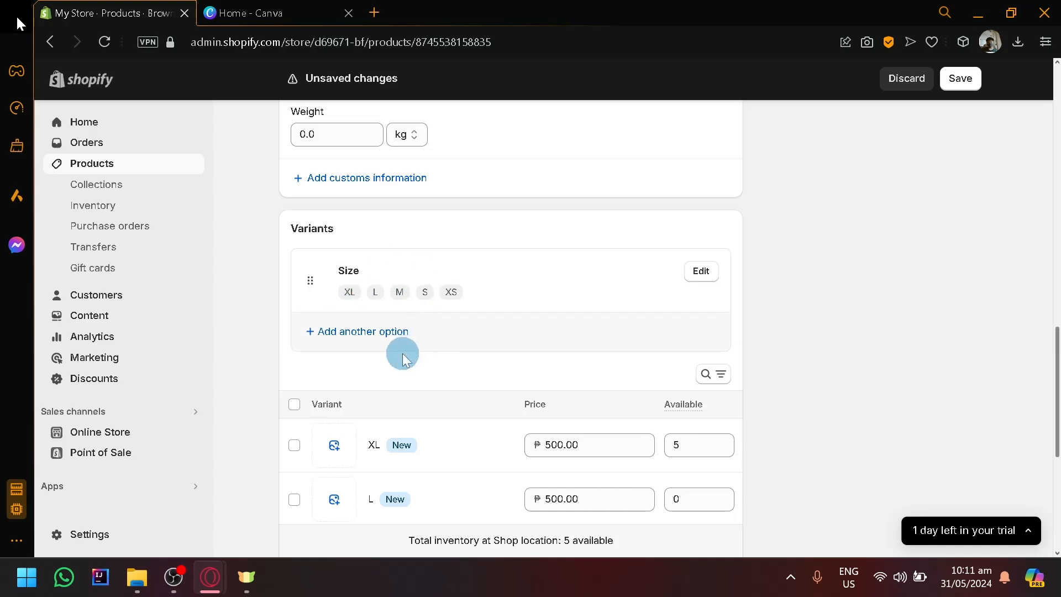
Step: Add a Color variant option with the values Beige, Brown and Black
{"action": "left_click", "coordinate": [366, 331]}
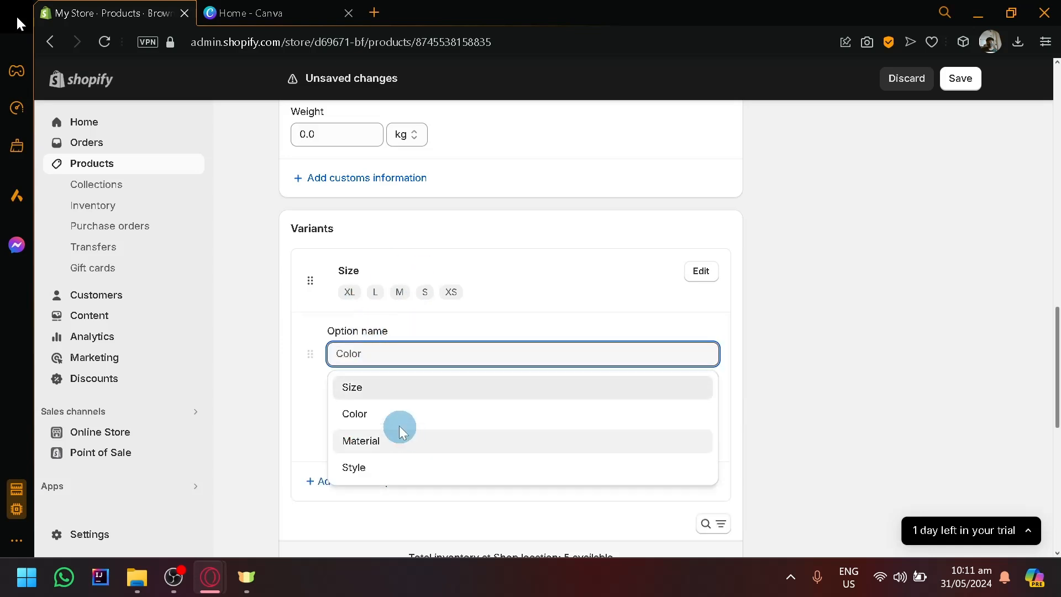
{"action": "left_click", "coordinate": [386, 418]}
{"action": "left_click", "coordinate": [386, 415]}
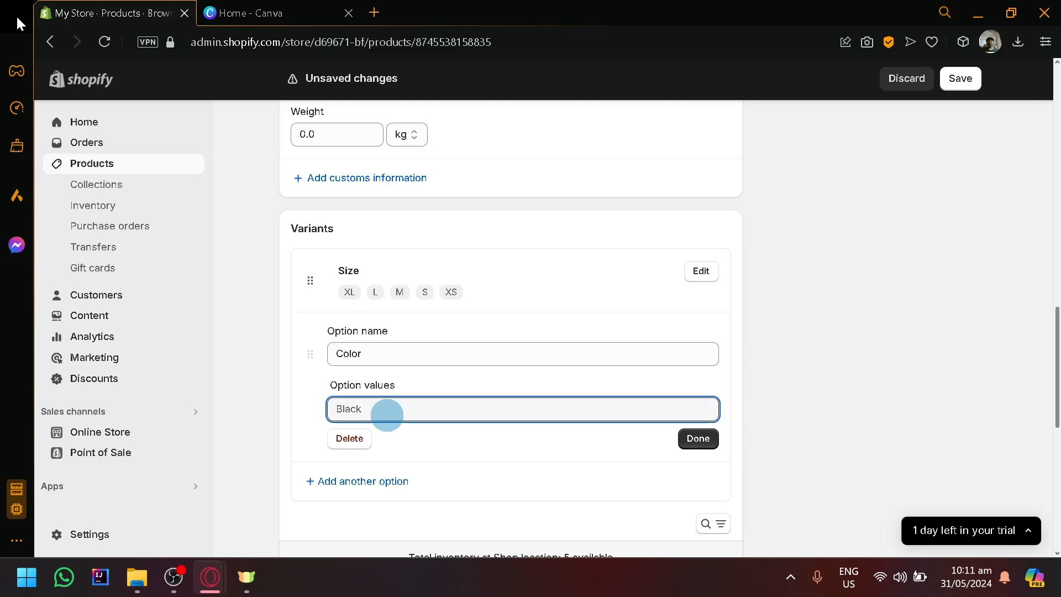
{"action": "type", "text": "Beige"}
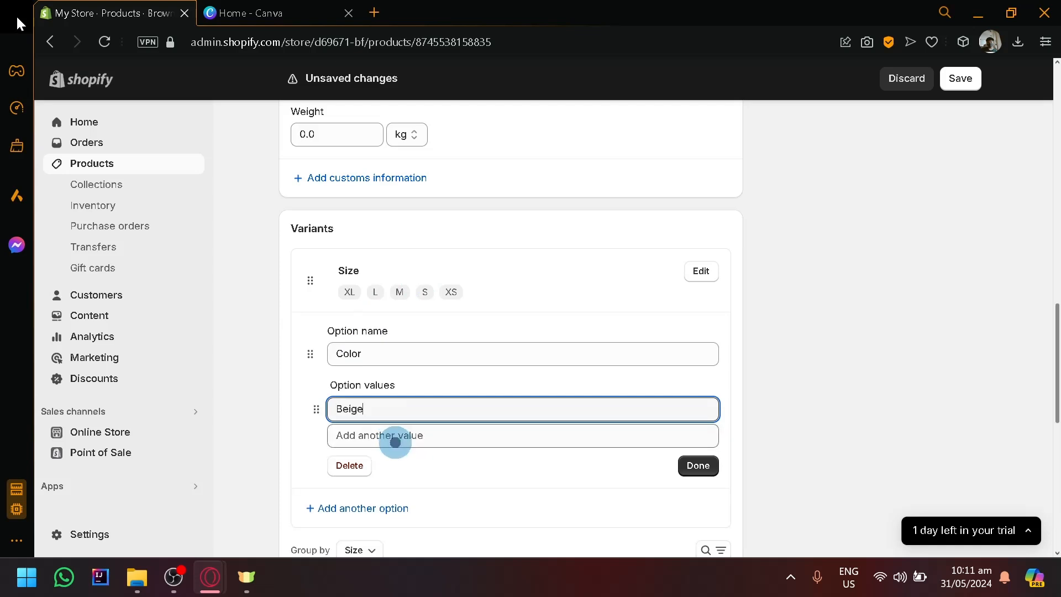
{"action": "left_click", "coordinate": [395, 442]}
{"action": "type", "text": "Brown"}
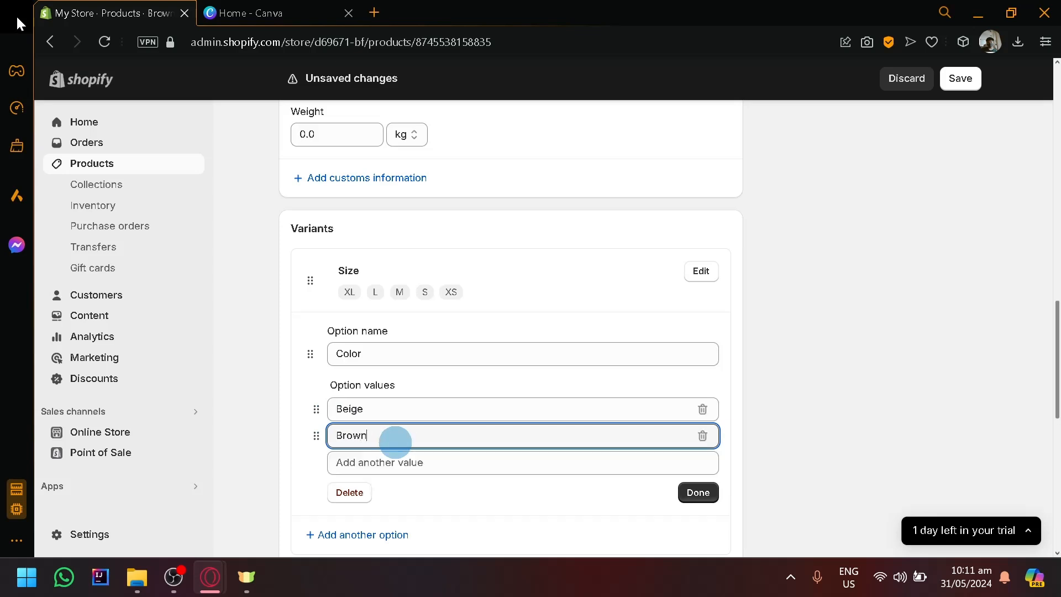
{"action": "left_click", "coordinate": [400, 455]}
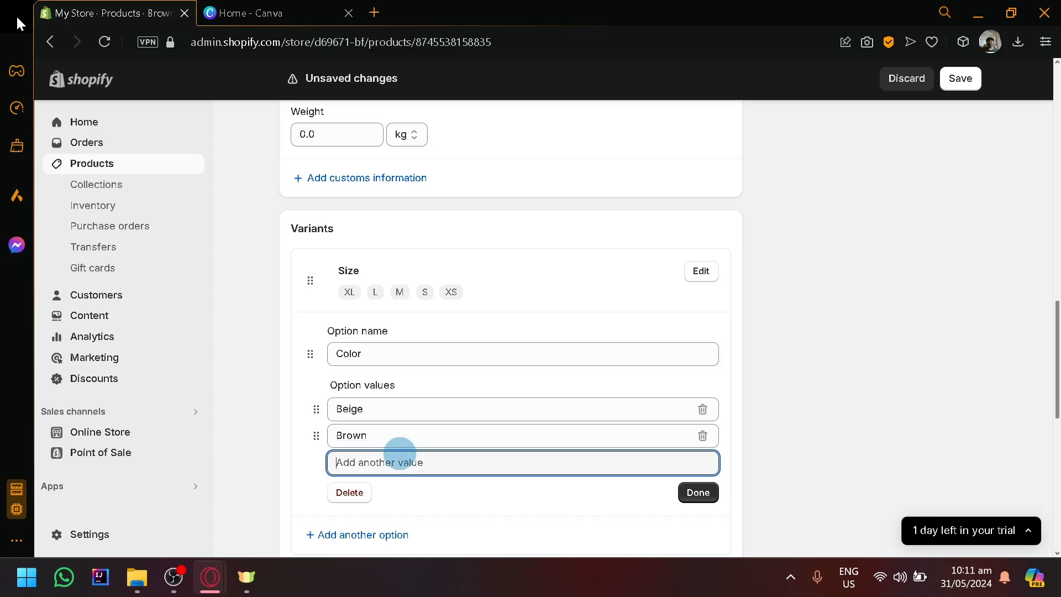
{"action": "type", "text": "Black"}
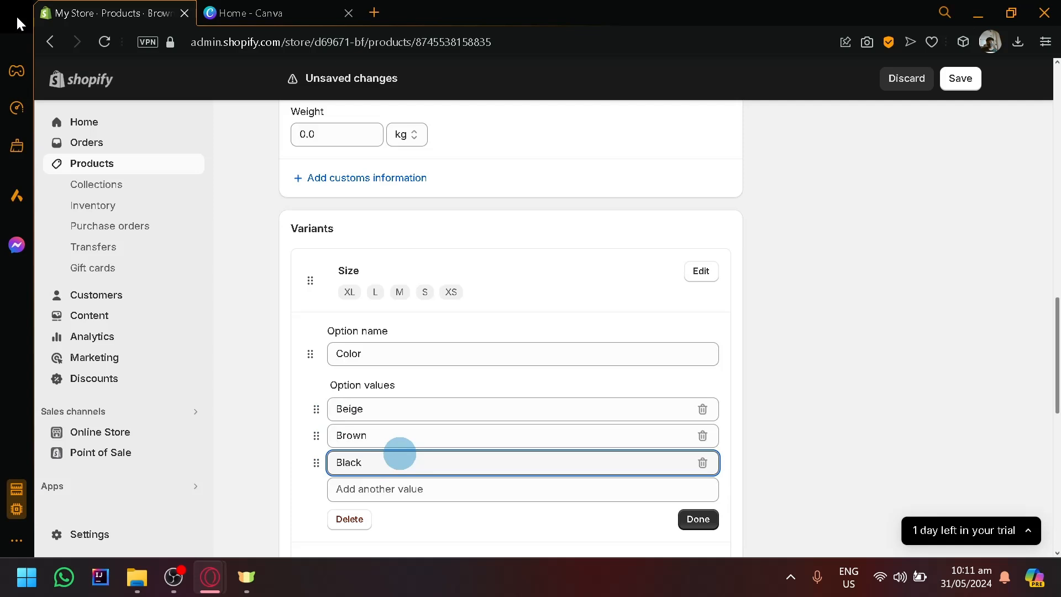
{"action": "scroll", "coordinate": [681, 466], "scroll_direction": "down", "scroll_amount": 2}
{"action": "left_click", "coordinate": [707, 407]}
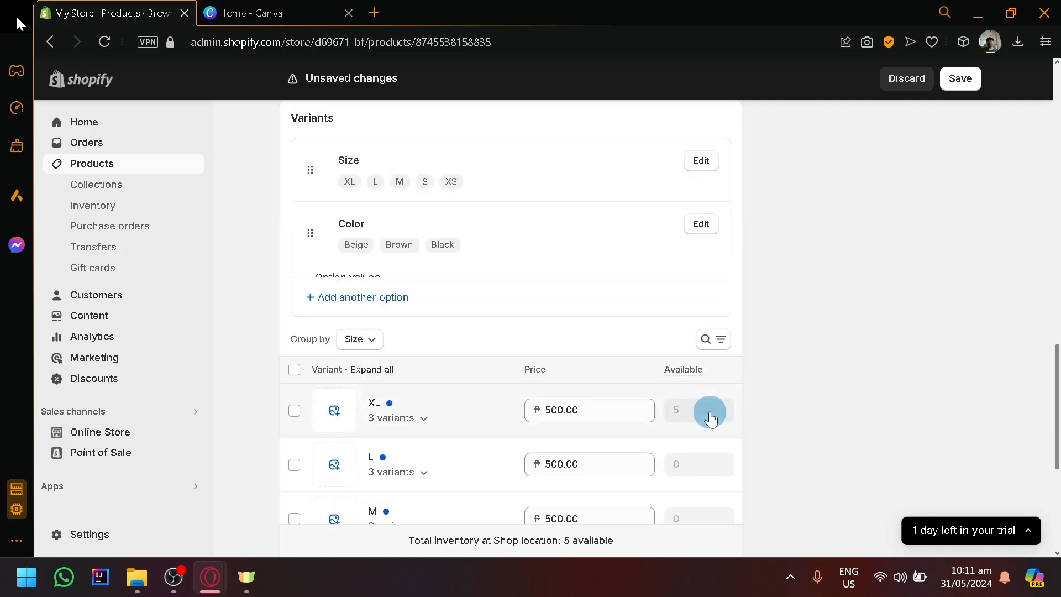
Step: Add a Material variant option with the values Cotton and 50% Cotton
{"action": "left_click", "coordinate": [365, 291]}
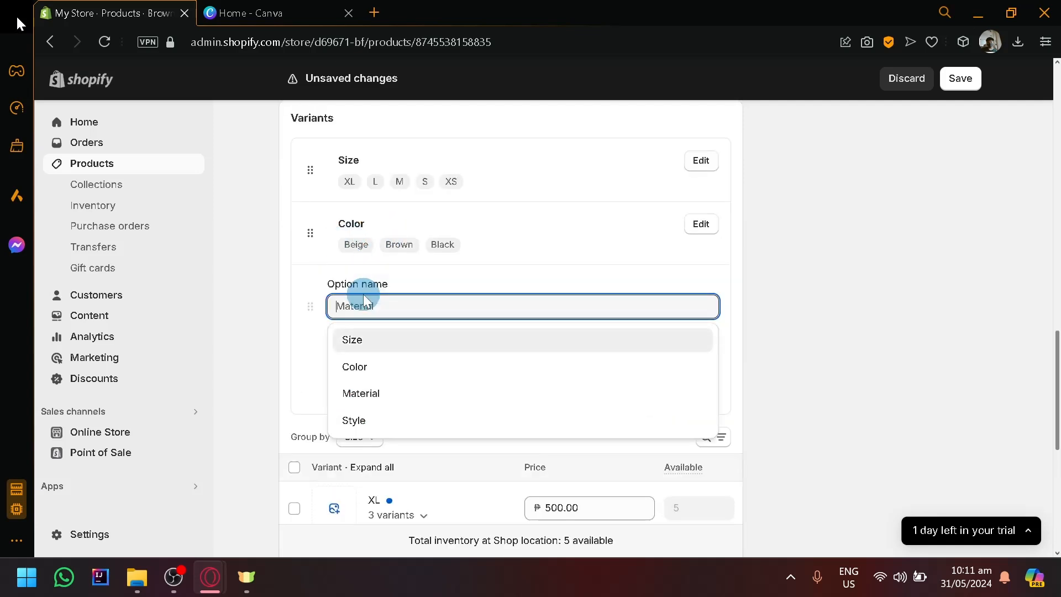
{"action": "left_click", "coordinate": [412, 397]}
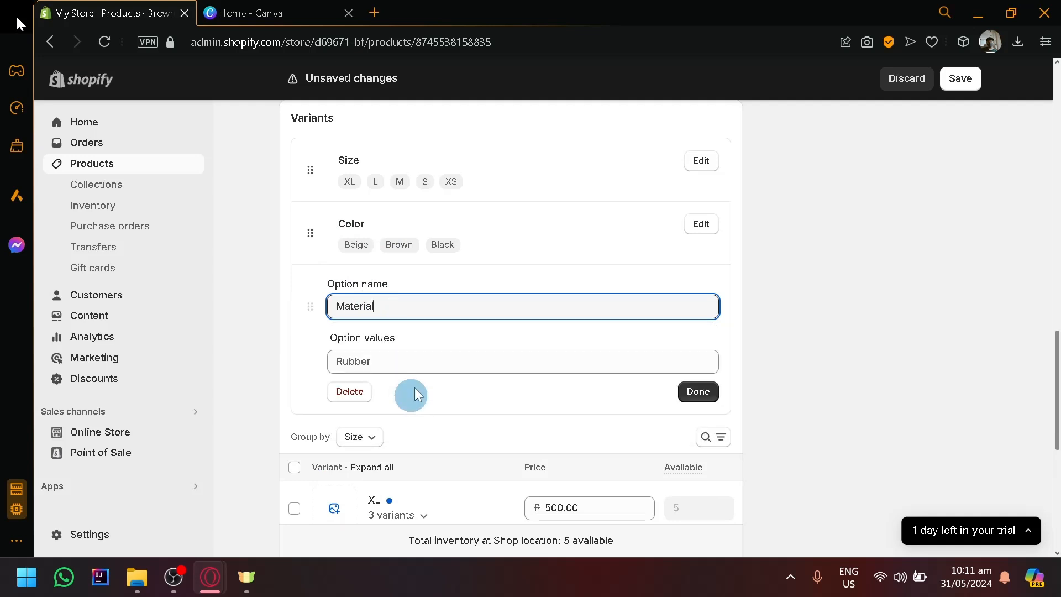
{"action": "left_click", "coordinate": [421, 360]}
{"action": "type", "text": "Cotton"}
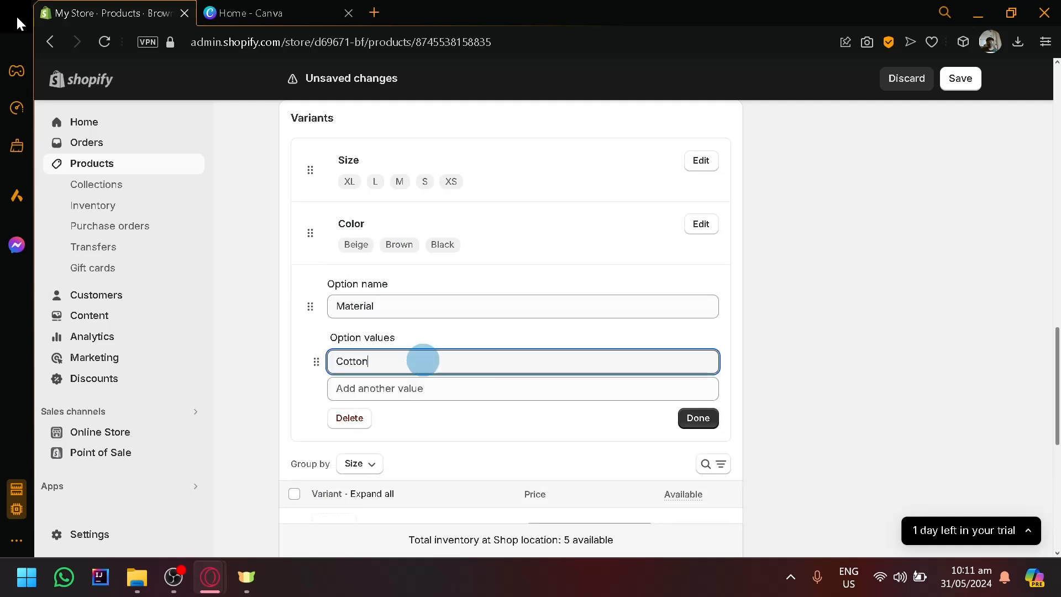
{"action": "left_click", "coordinate": [440, 387]}
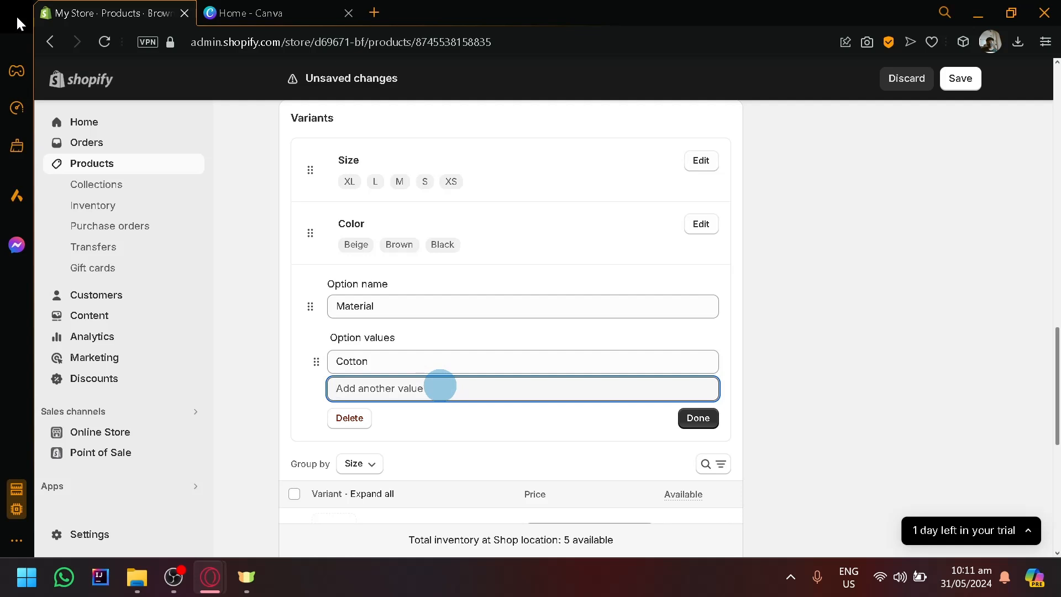
{"action": "type", "text": "50% Cotton"}
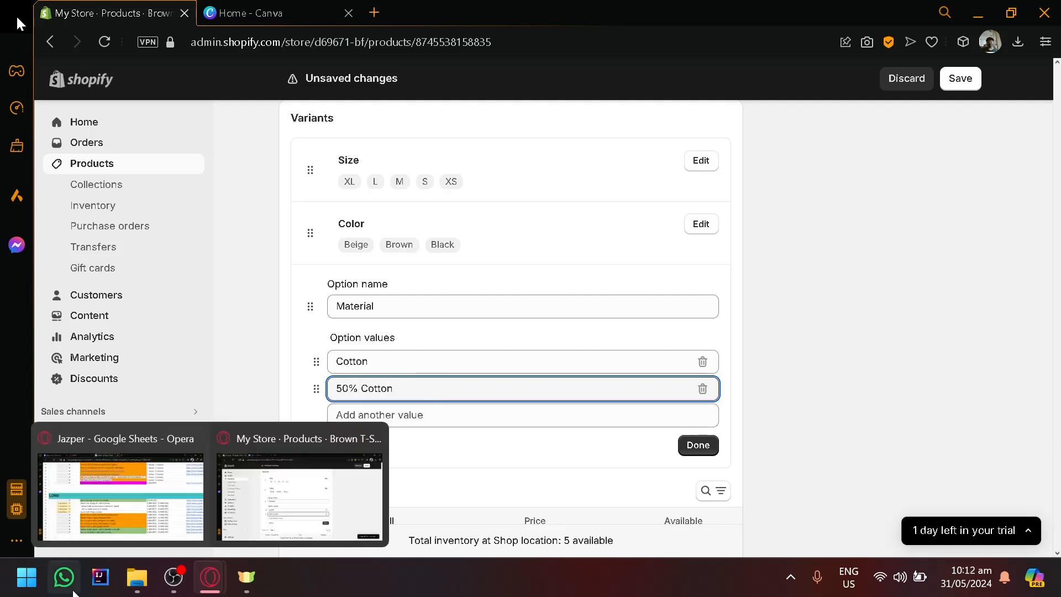
{"action": "left_click", "coordinate": [699, 446]}
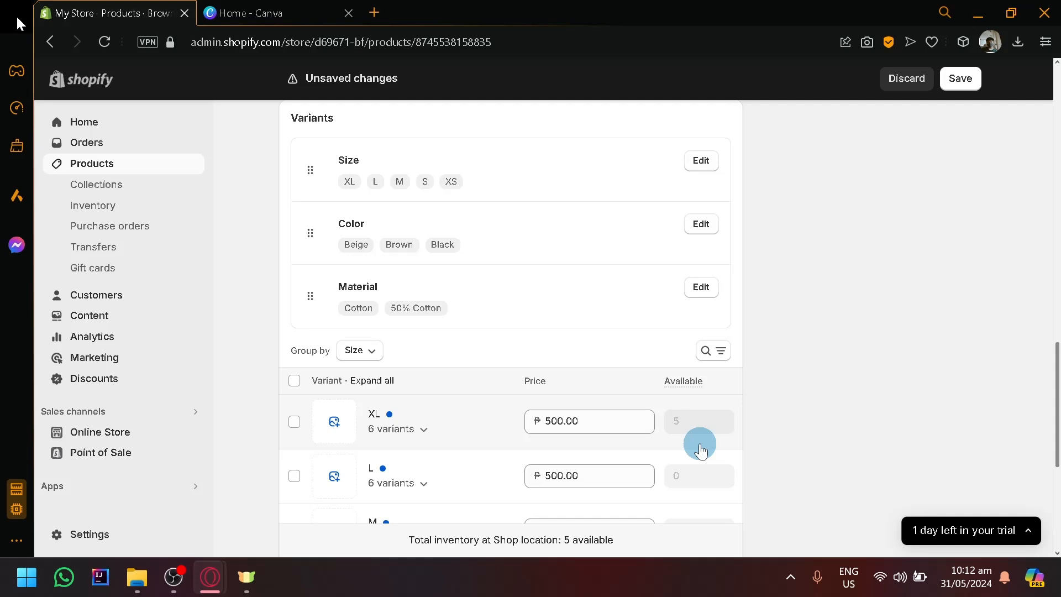
{"action": "scroll", "coordinate": [845, 356], "scroll_direction": "down", "scroll_amount": 2}
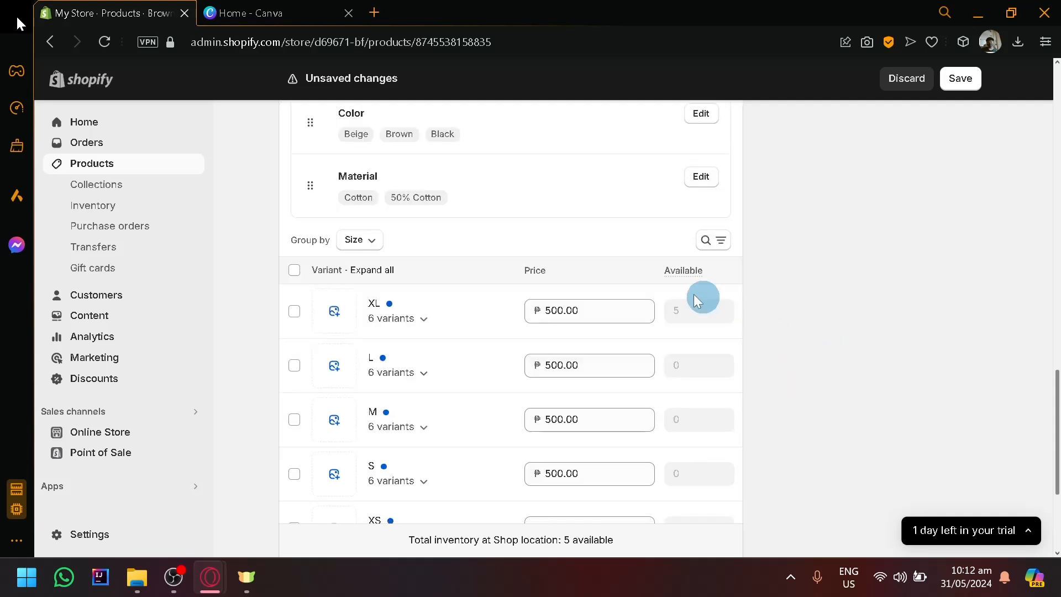
Step: Review the Brown T-Shirt's variant list, product type and available collections, and save the product
{"action": "scroll", "coordinate": [450, 367], "scroll_direction": "up", "scroll_amount": 4}
{"action": "scroll", "coordinate": [462, 367], "scroll_direction": "down", "scroll_amount": 6}
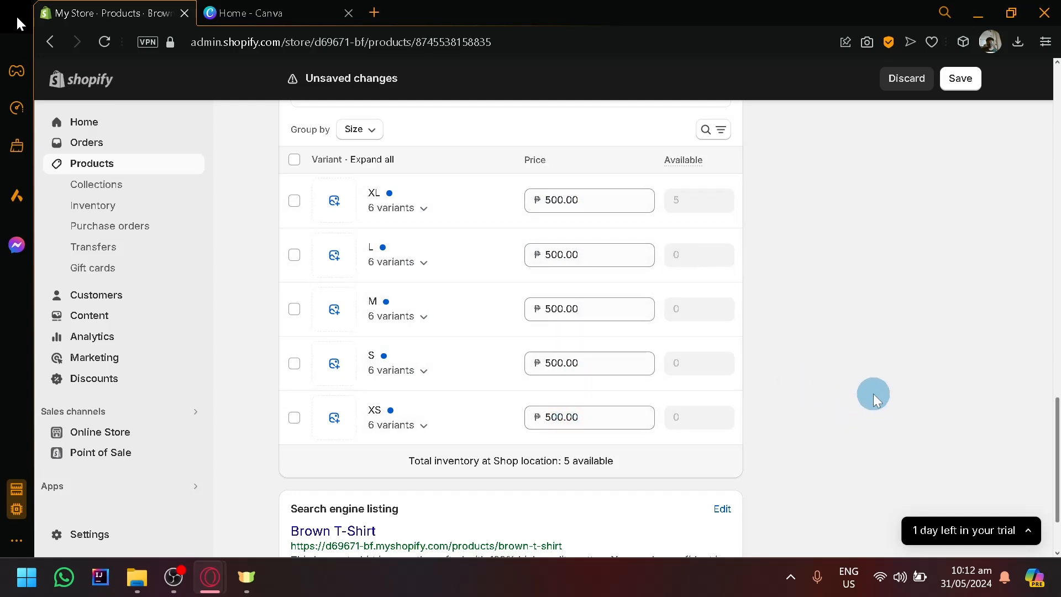
{"action": "scroll", "coordinate": [881, 382], "scroll_direction": "down", "scroll_amount": 2}
{"action": "scroll", "coordinate": [854, 381], "scroll_direction": "up", "scroll_amount": 15}
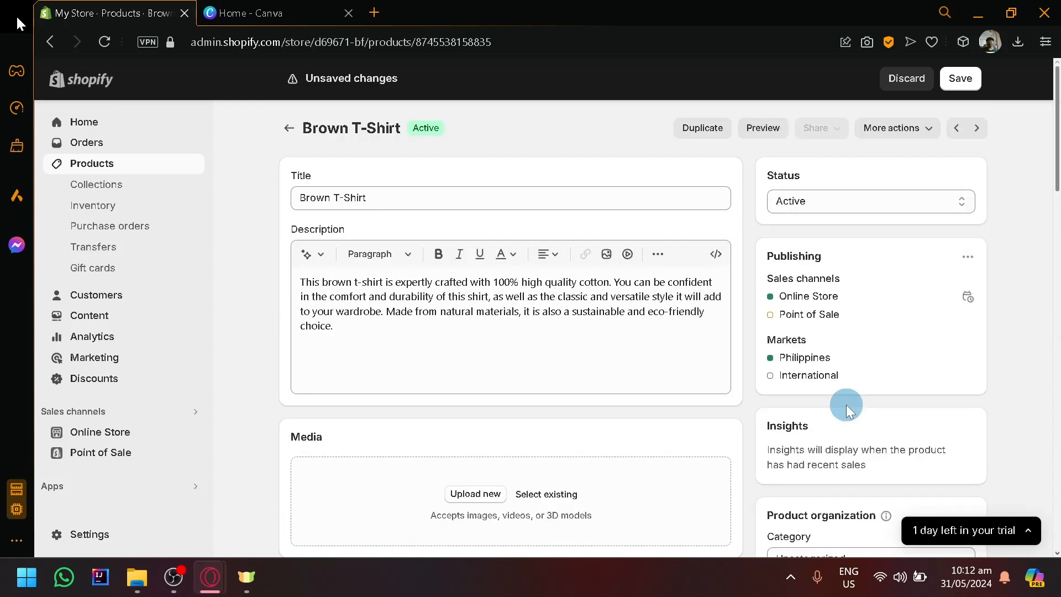
{"action": "scroll", "coordinate": [983, 135], "scroll_direction": "down", "scroll_amount": 7}
{"action": "scroll", "coordinate": [918, 230], "scroll_direction": "up", "scroll_amount": 1}
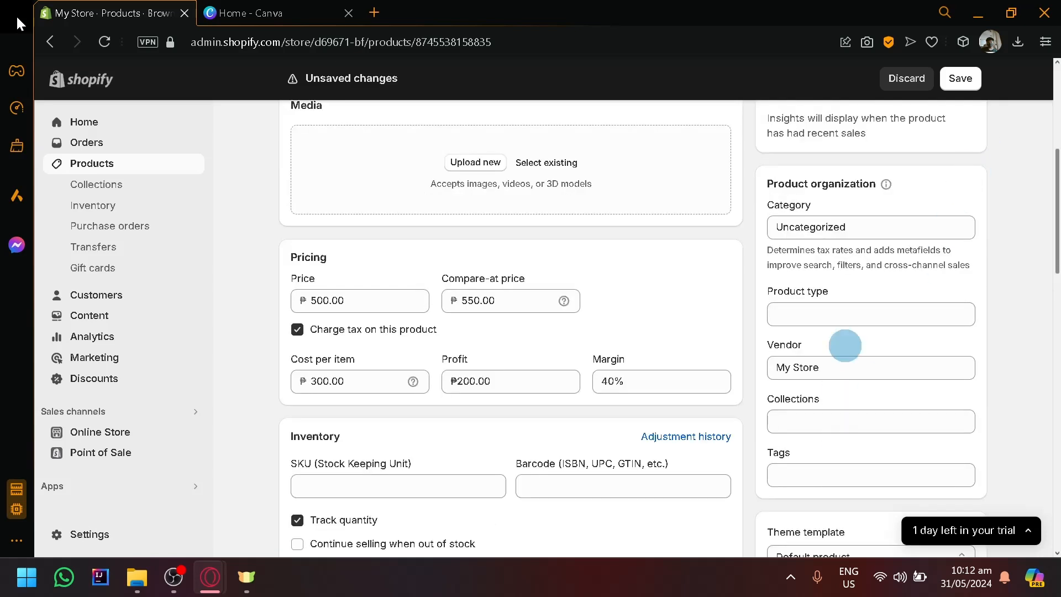
{"action": "left_click", "coordinate": [870, 324]}
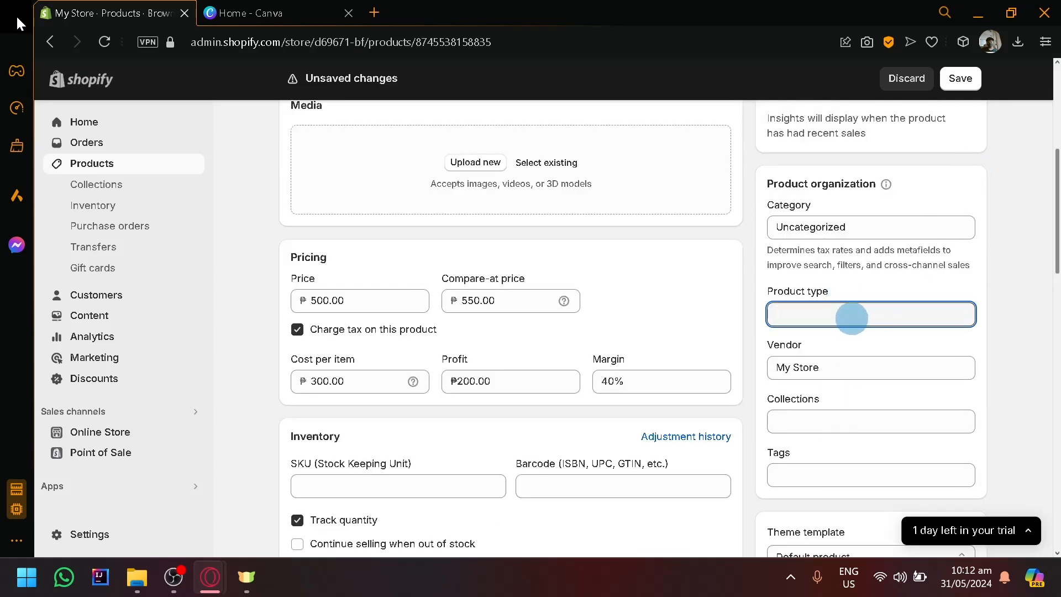
{"action": "scroll", "coordinate": [856, 332], "scroll_direction": "down", "scroll_amount": 2}
{"action": "left_click", "coordinate": [862, 322]}
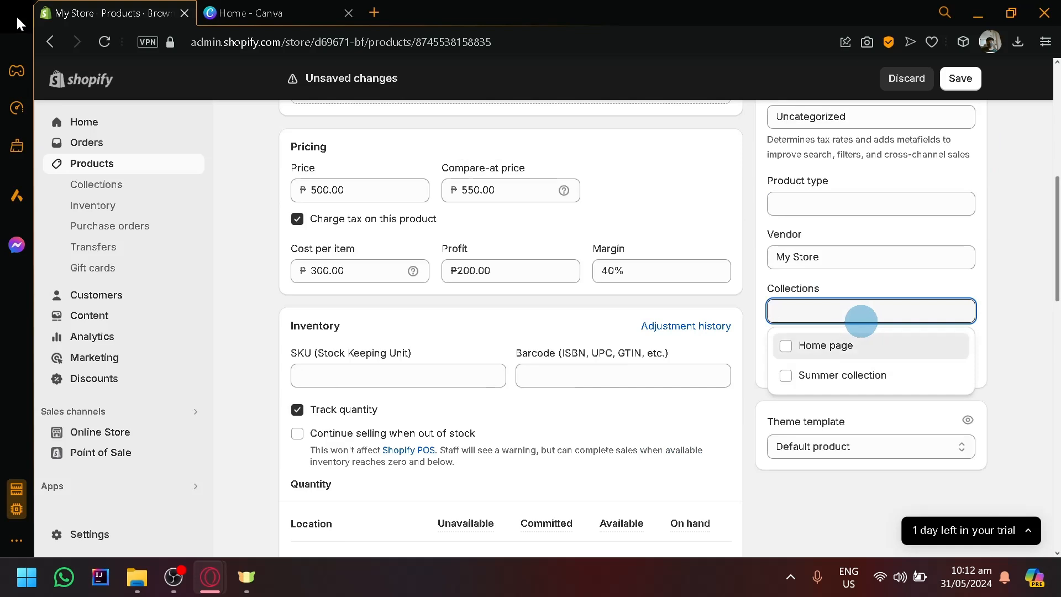
{"action": "left_click", "coordinate": [959, 89]}
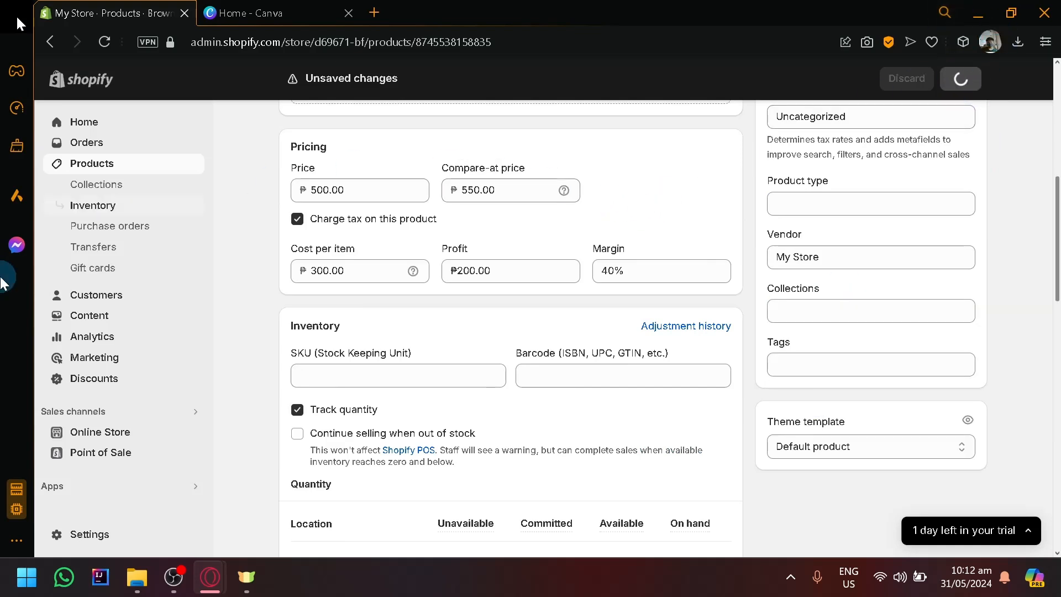
{"action": "left_click", "coordinate": [91, 232]}
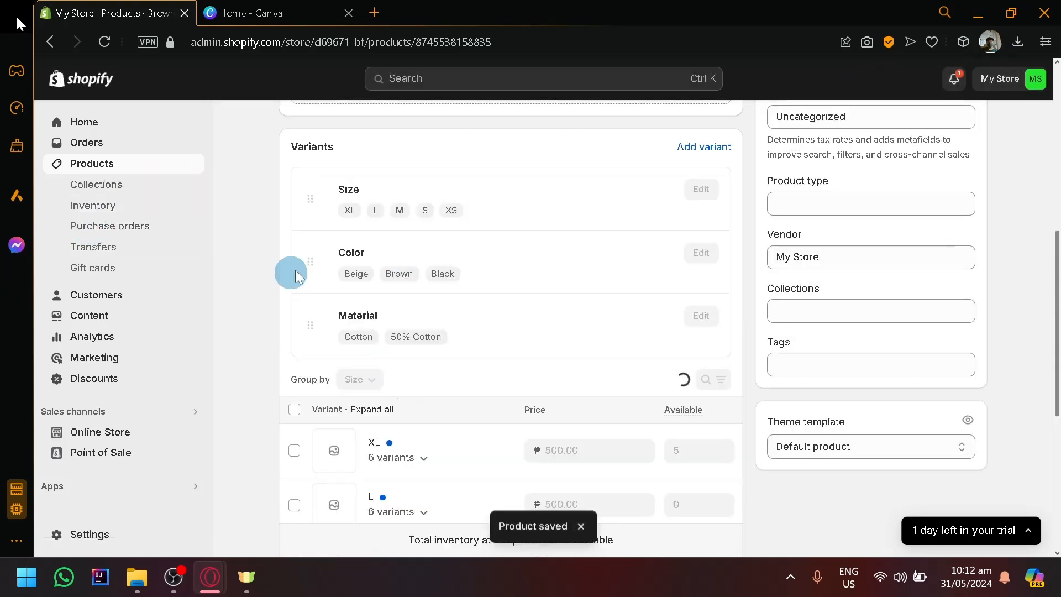
Step: Start a new product collection and title it Winter Clothing
{"action": "left_click", "coordinate": [92, 163]}
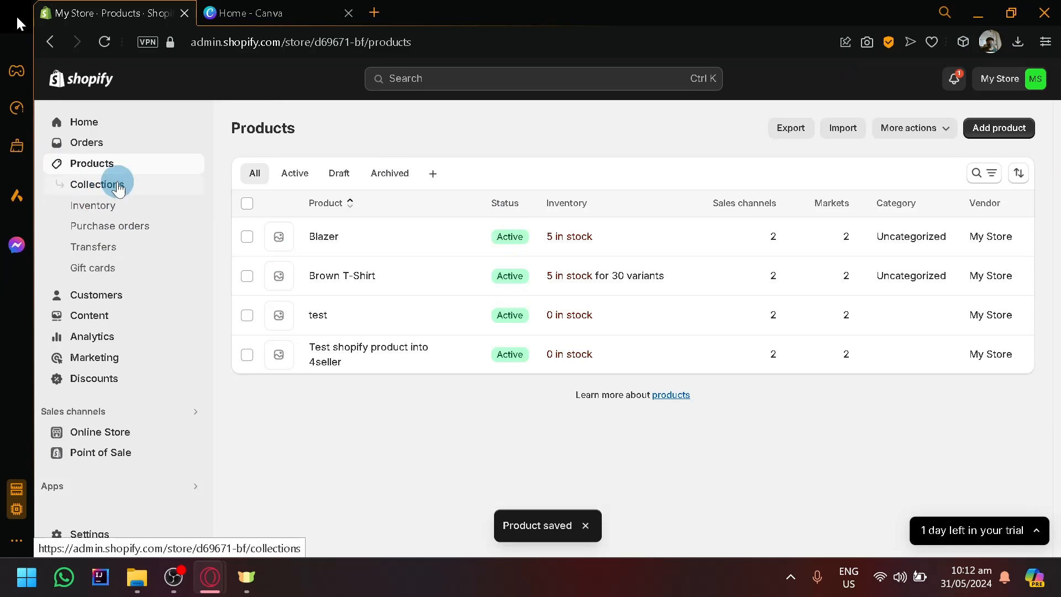
{"action": "left_click", "coordinate": [117, 184]}
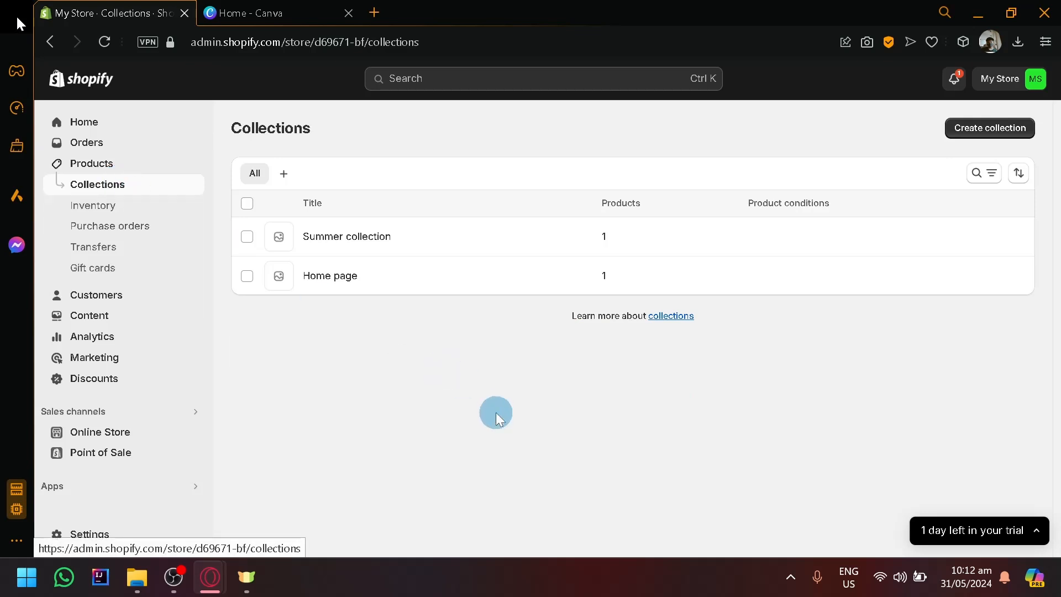
{"action": "left_click", "coordinate": [989, 141]}
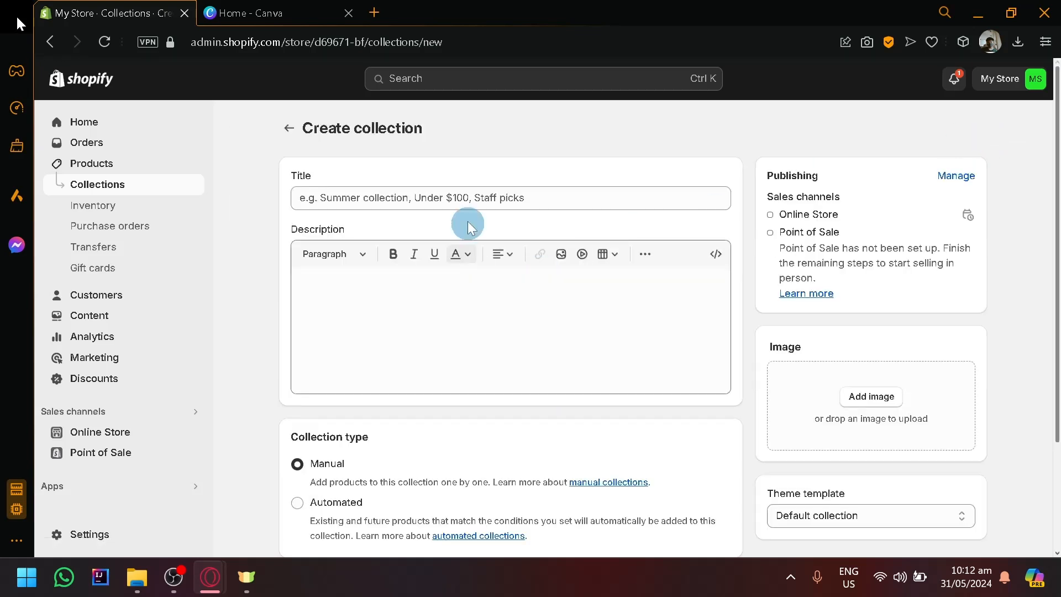
{"action": "left_click", "coordinate": [473, 200]}
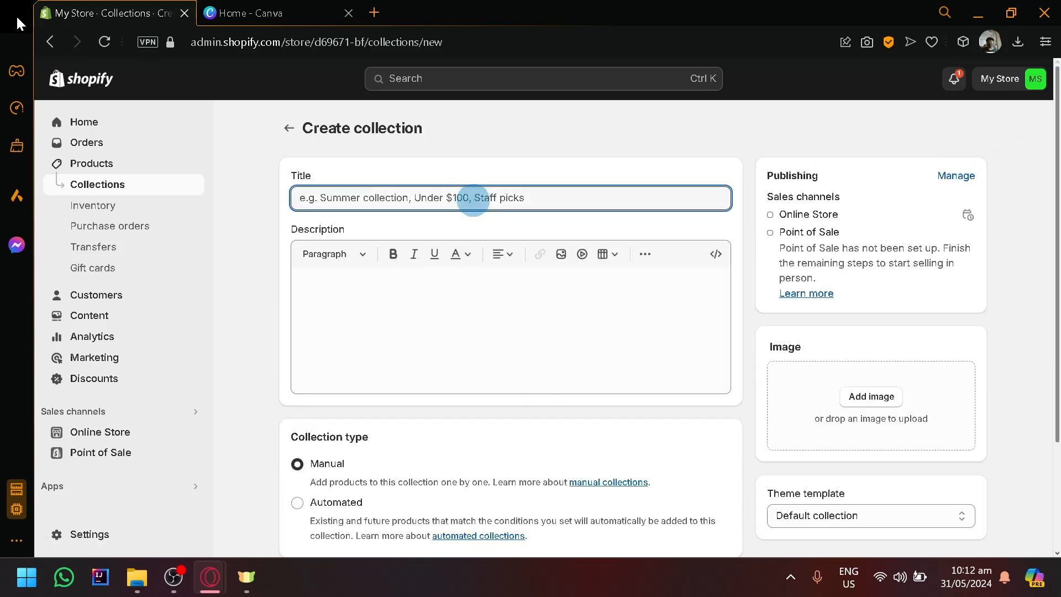
{"action": "type", "text": "Winter Clothing"}
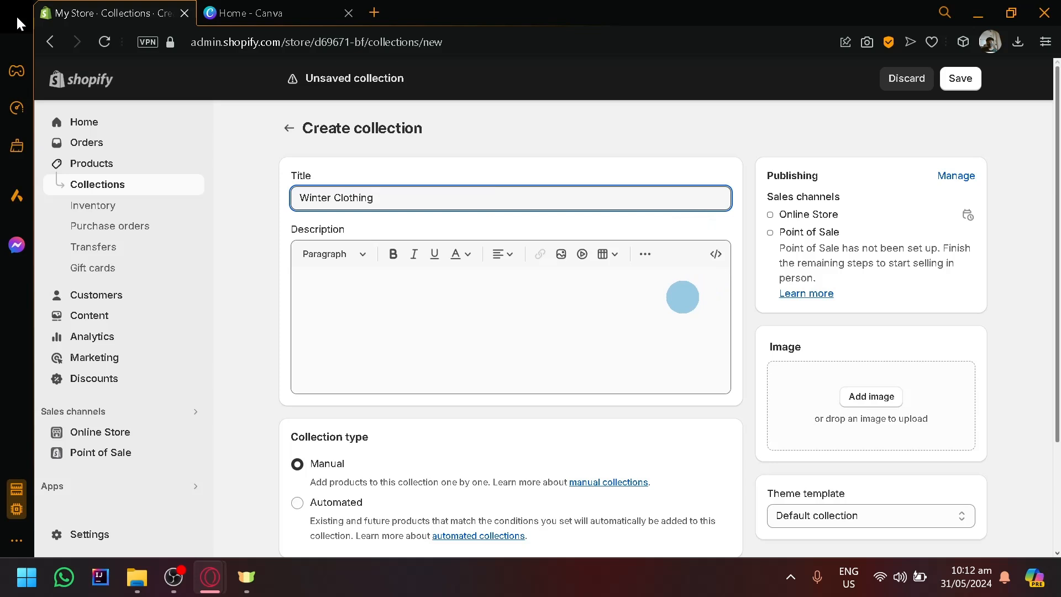
Step: Look over the collection's description, type and image settings, leave the image empty, and save the collection
{"action": "scroll", "coordinate": [681, 297], "scroll_direction": "down", "scroll_amount": 2}
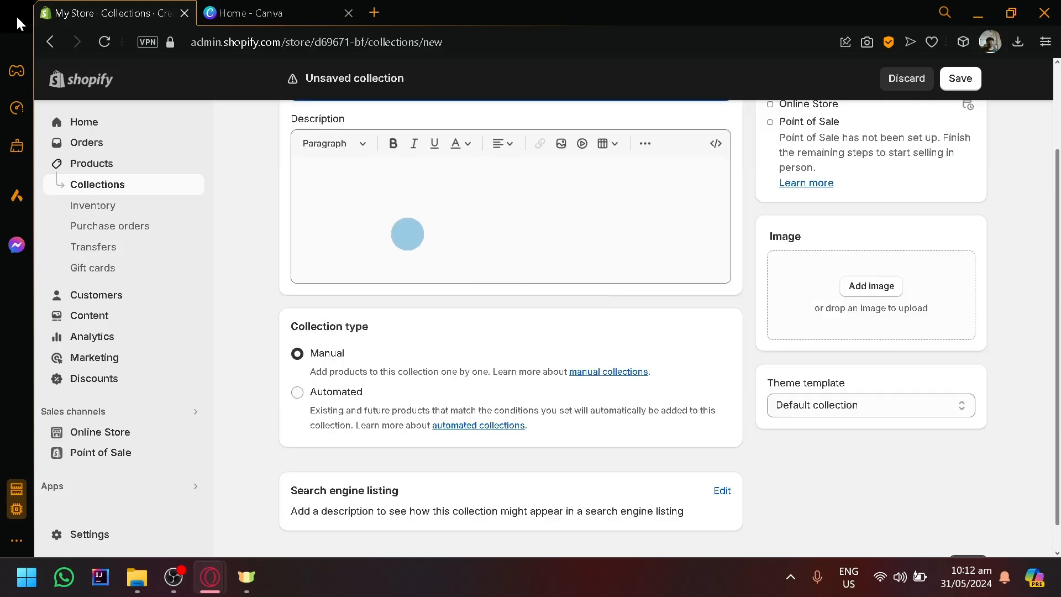
{"action": "left_click", "coordinate": [408, 232]}
{"action": "scroll", "coordinate": [694, 217], "scroll_direction": "down", "scroll_amount": 1}
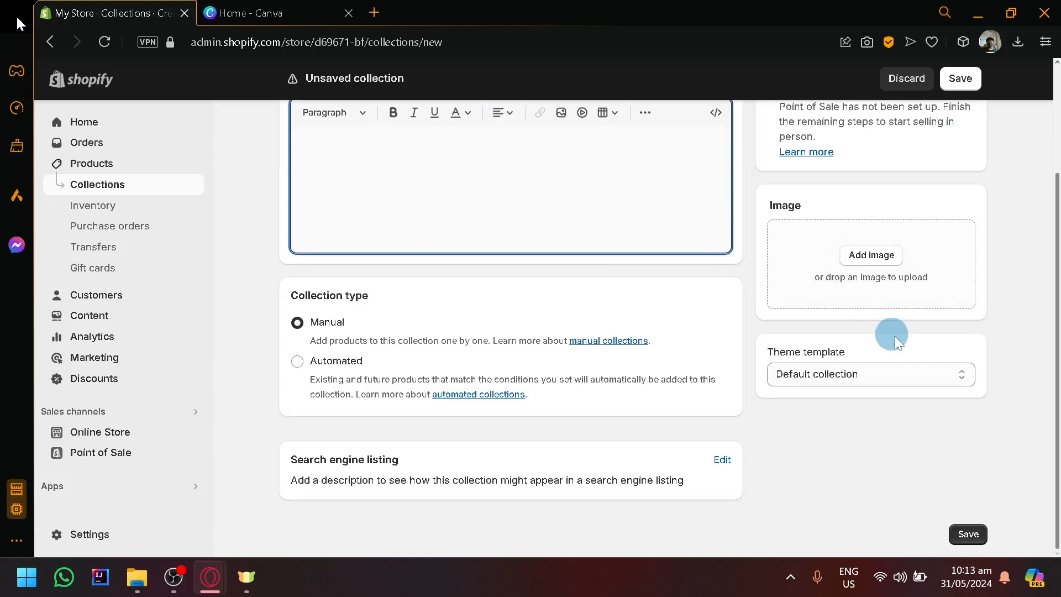
{"action": "scroll", "coordinate": [890, 334], "scroll_direction": "up", "scroll_amount": 2}
{"action": "left_click", "coordinate": [876, 367]}
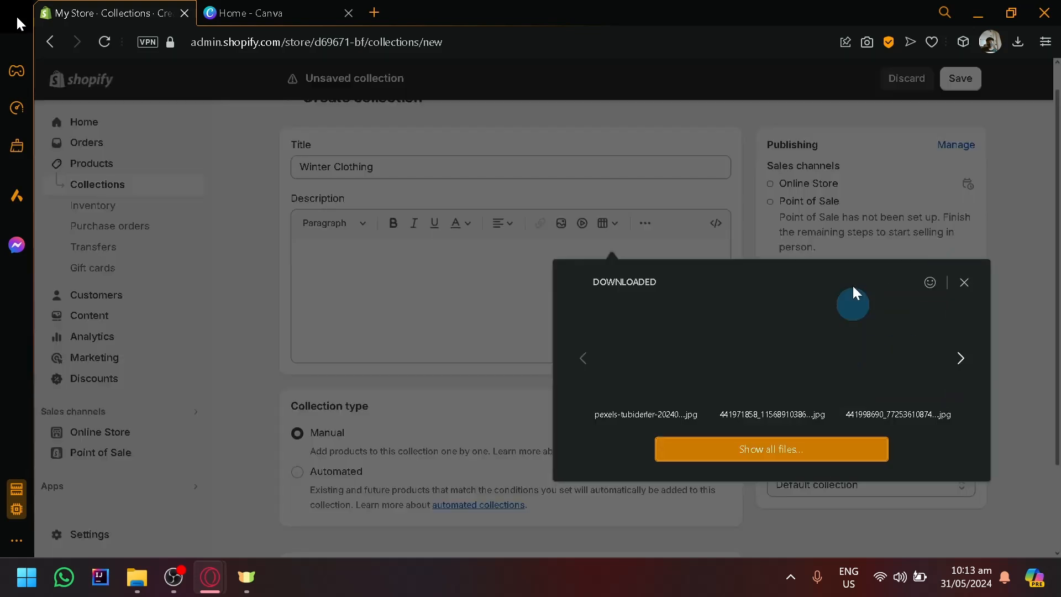
{"action": "left_click", "coordinate": [1033, 187]}
{"action": "left_click", "coordinate": [980, 94]}
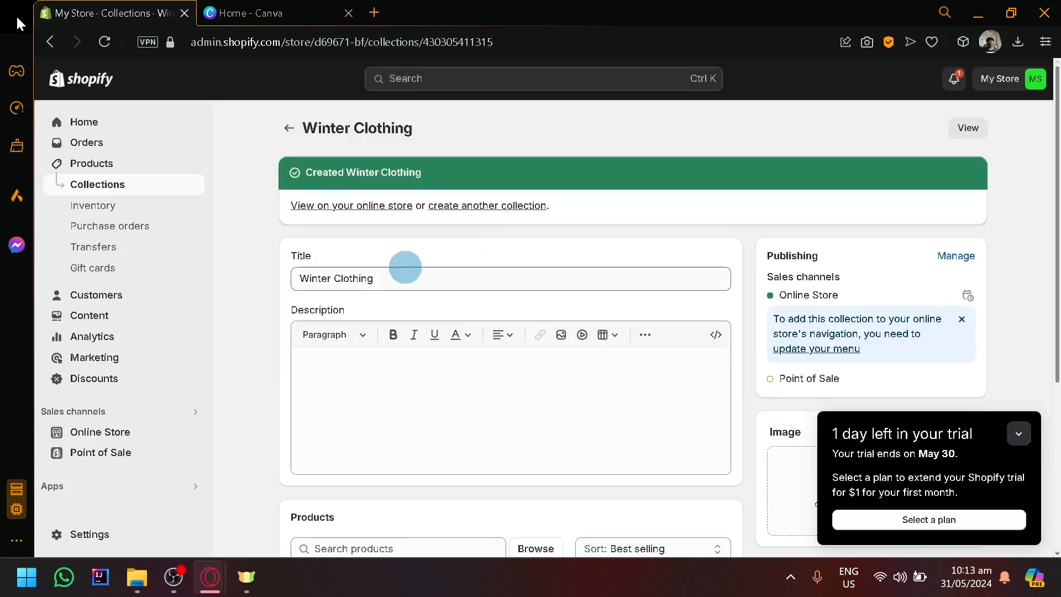
Step: Replace the Blazer product's Summer collection with Winter Clothing, save the product, and open the collections list
{"action": "left_click", "coordinate": [289, 125]}
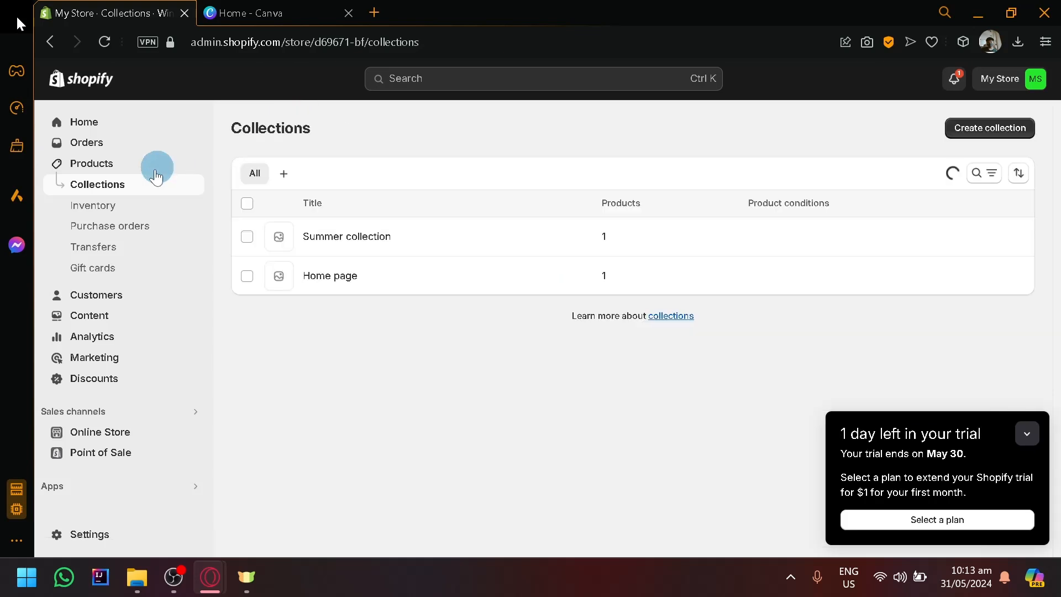
{"action": "left_click", "coordinate": [104, 164]}
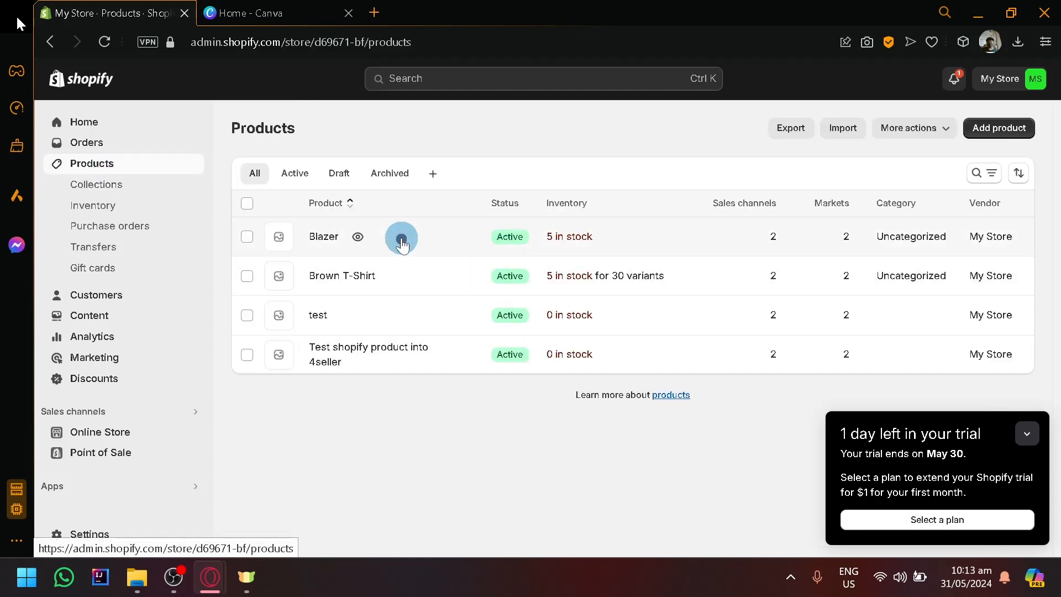
{"action": "left_click", "coordinate": [403, 237]}
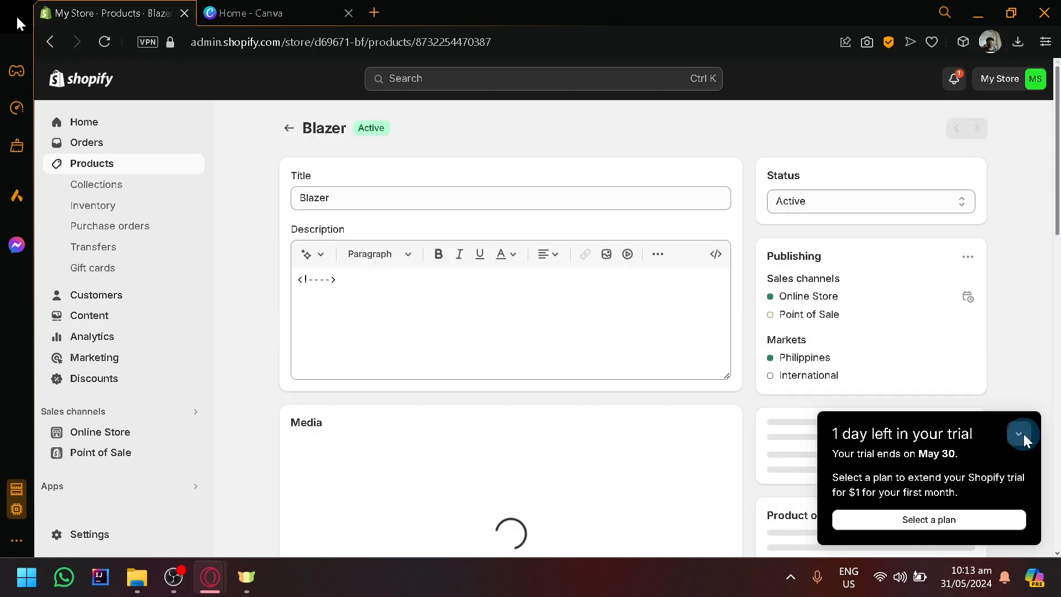
{"action": "left_click", "coordinate": [1025, 433]}
{"action": "scroll", "coordinate": [983, 347], "scroll_direction": "down", "scroll_amount": 10}
{"action": "scroll", "coordinate": [939, 326], "scroll_direction": "up", "scroll_amount": 2}
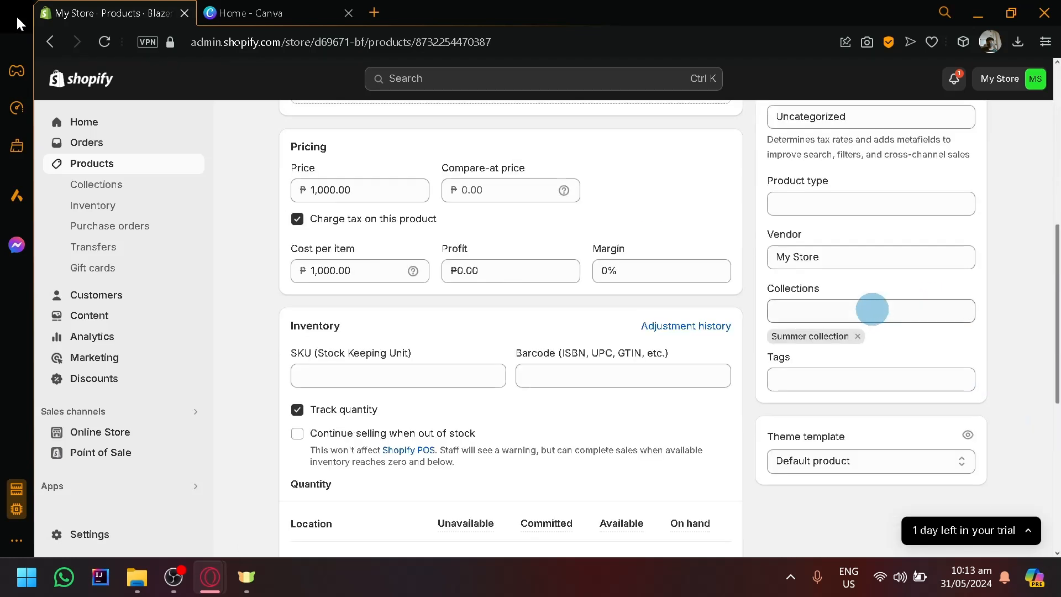
{"action": "left_click", "coordinate": [857, 336]}
{"action": "left_click", "coordinate": [837, 320]}
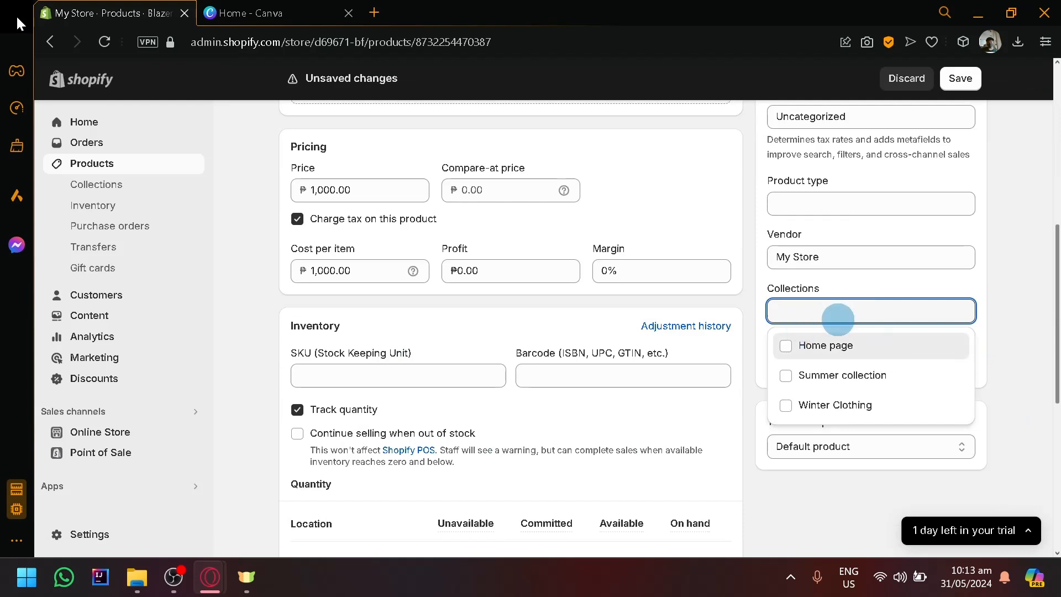
{"action": "left_click", "coordinate": [838, 411]}
{"action": "left_click", "coordinate": [1000, 367]}
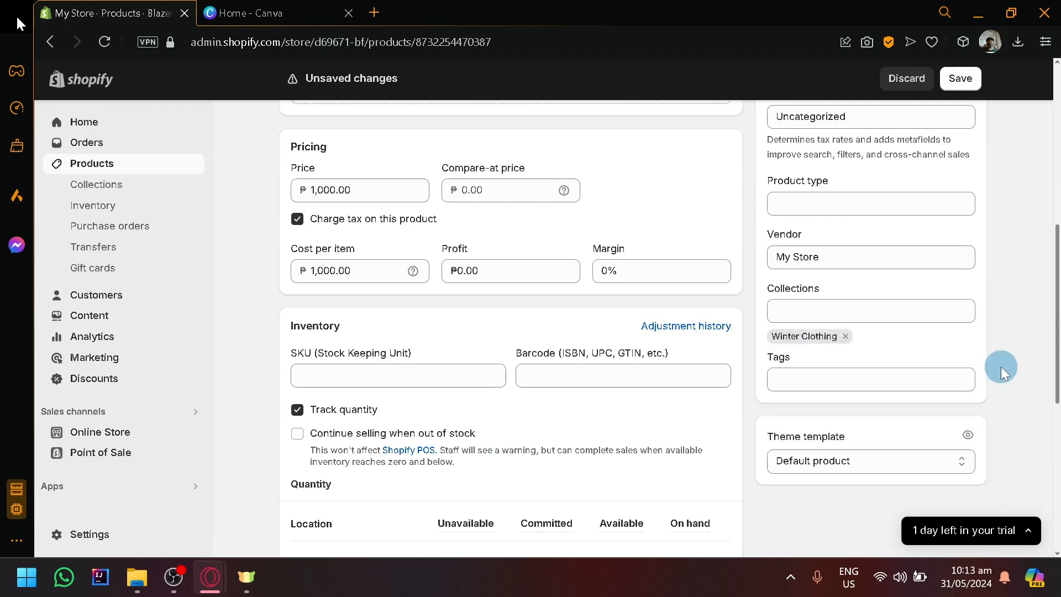
{"action": "left_click", "coordinate": [948, 78]}
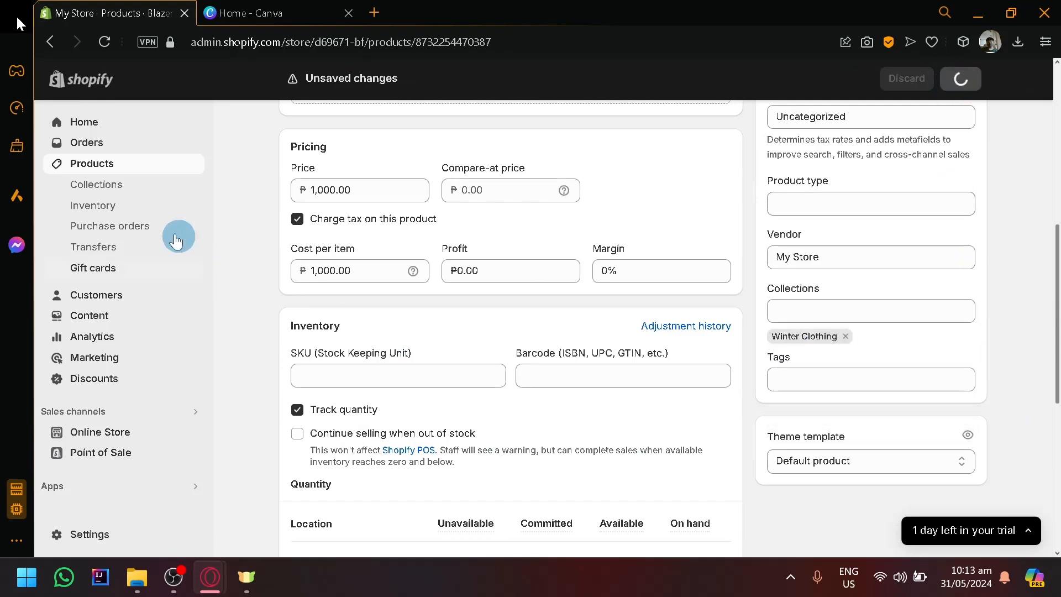
{"action": "left_click", "coordinate": [108, 188]}
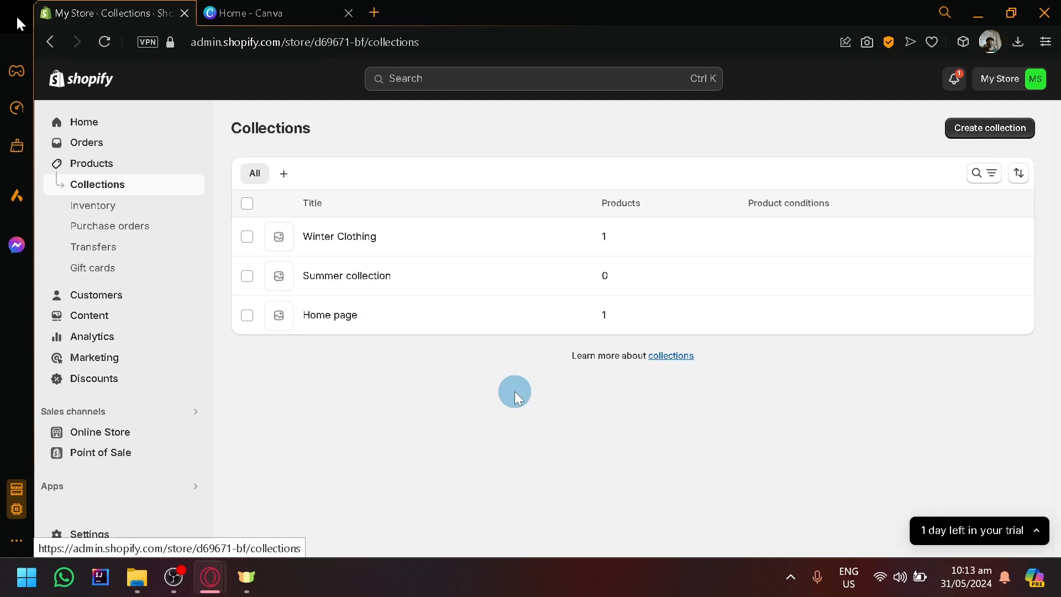
Step: Switch to Canva, open the recent design named Before, and close the Canva home page
{"action": "left_click", "coordinate": [310, 11]}
{"action": "scroll", "coordinate": [530, 245], "scroll_direction": "down", "scroll_amount": 5}
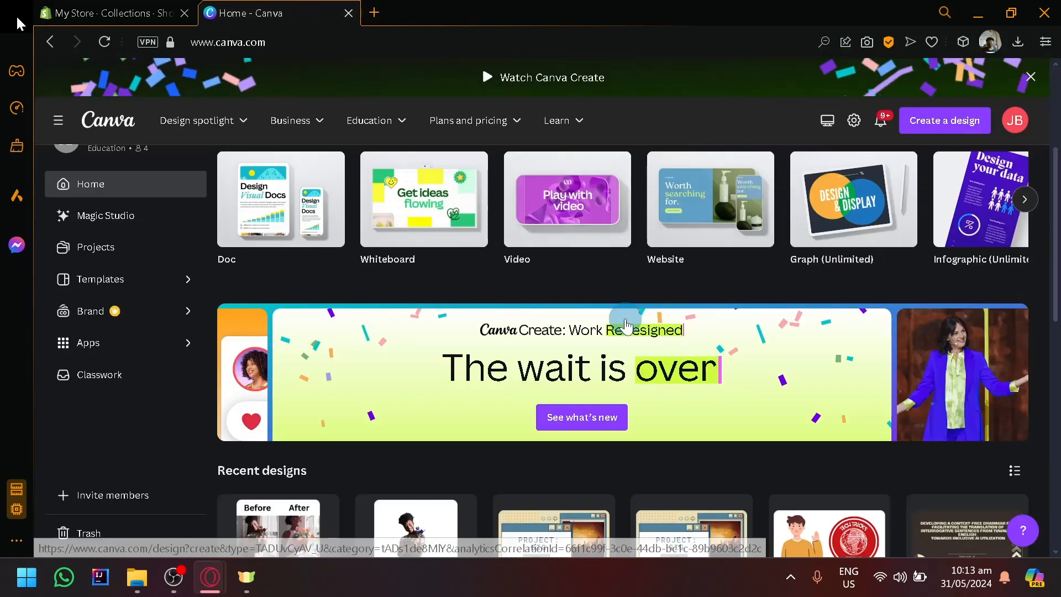
{"action": "scroll", "coordinate": [628, 320], "scroll_direction": "down", "scroll_amount": 4}
{"action": "scroll", "coordinate": [411, 408], "scroll_direction": "up", "scroll_amount": 6}
{"action": "scroll", "coordinate": [411, 408], "scroll_direction": "down", "scroll_amount": 5}
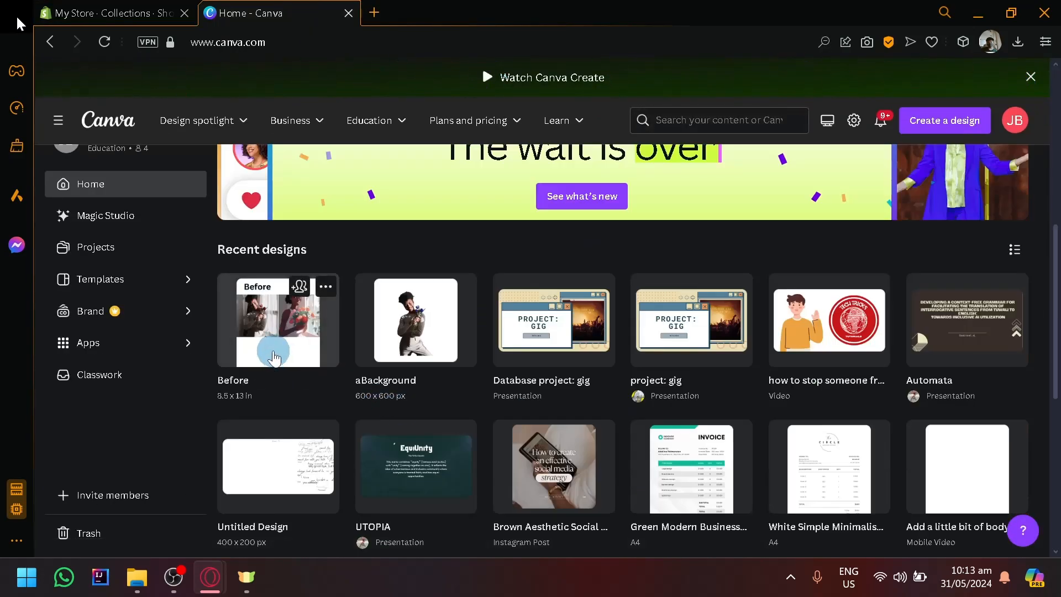
{"action": "left_click", "coordinate": [273, 350]}
{"action": "left_click", "coordinate": [348, 13]}
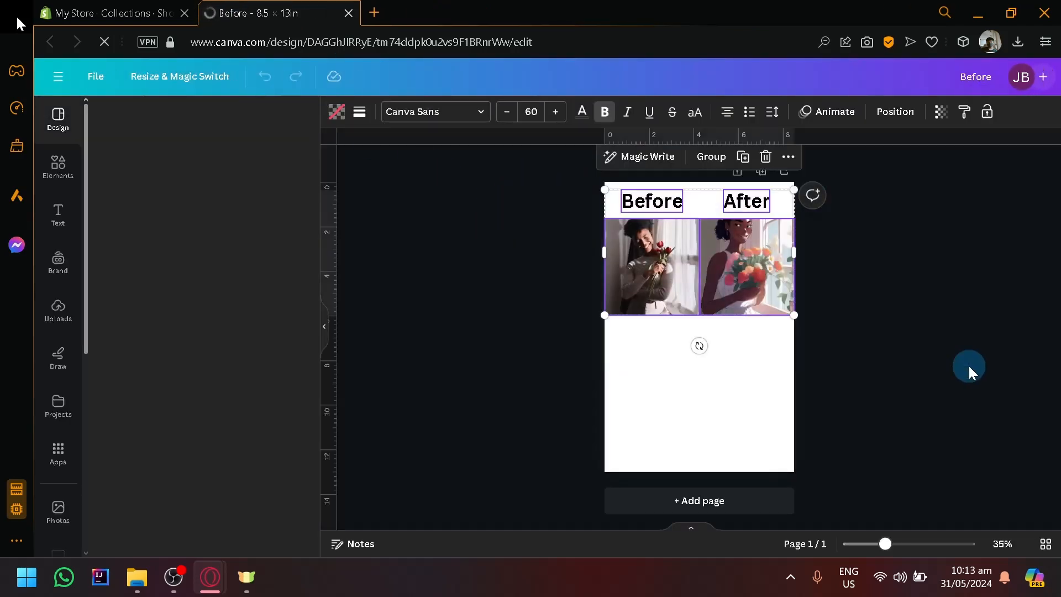
Step: Clear the design page and place the uploaded photo of the woman holding red roses on it
{"action": "left_click", "coordinate": [54, 458]}
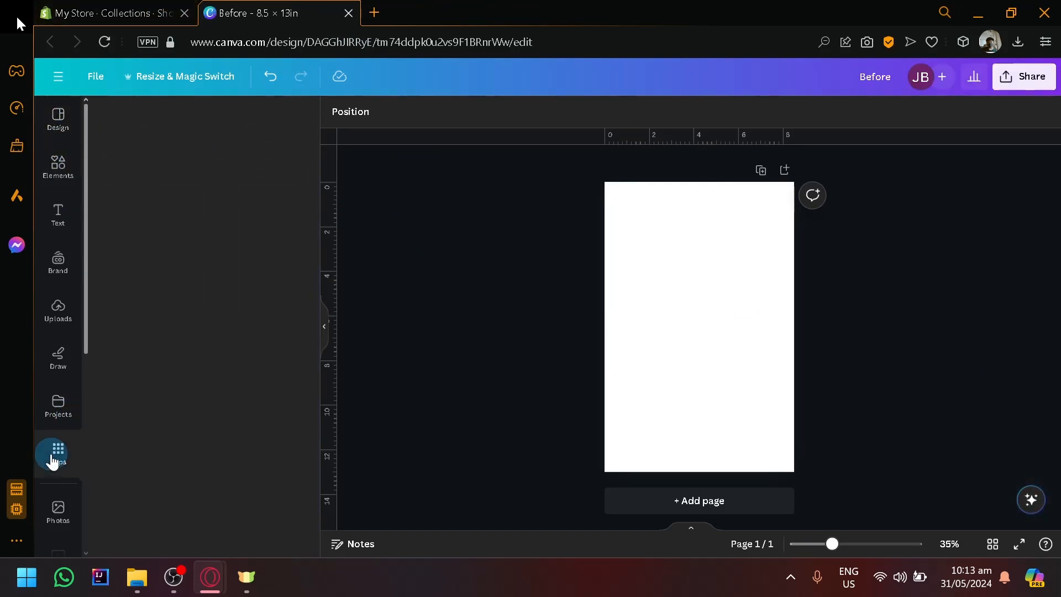
{"action": "scroll", "coordinate": [218, 328], "scroll_direction": "up", "scroll_amount": 15}
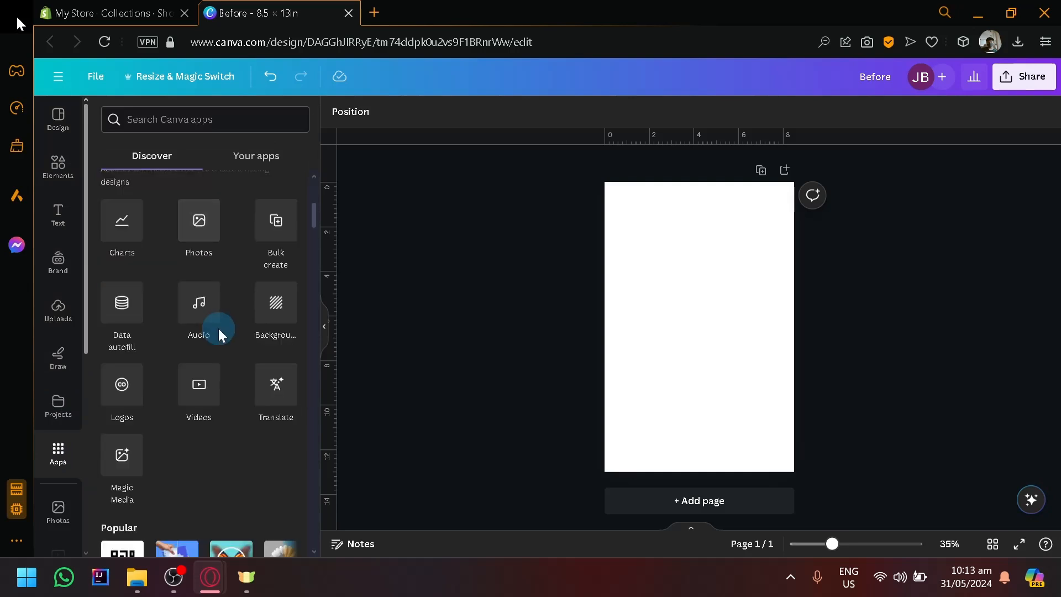
{"action": "left_click", "coordinate": [77, 200]}
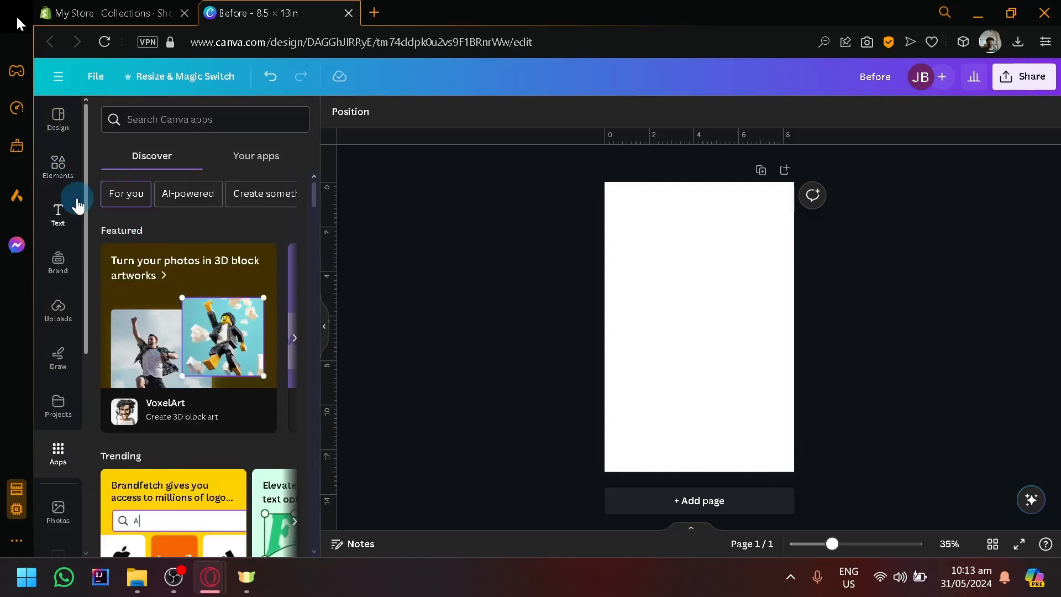
{"action": "left_click", "coordinate": [59, 311]}
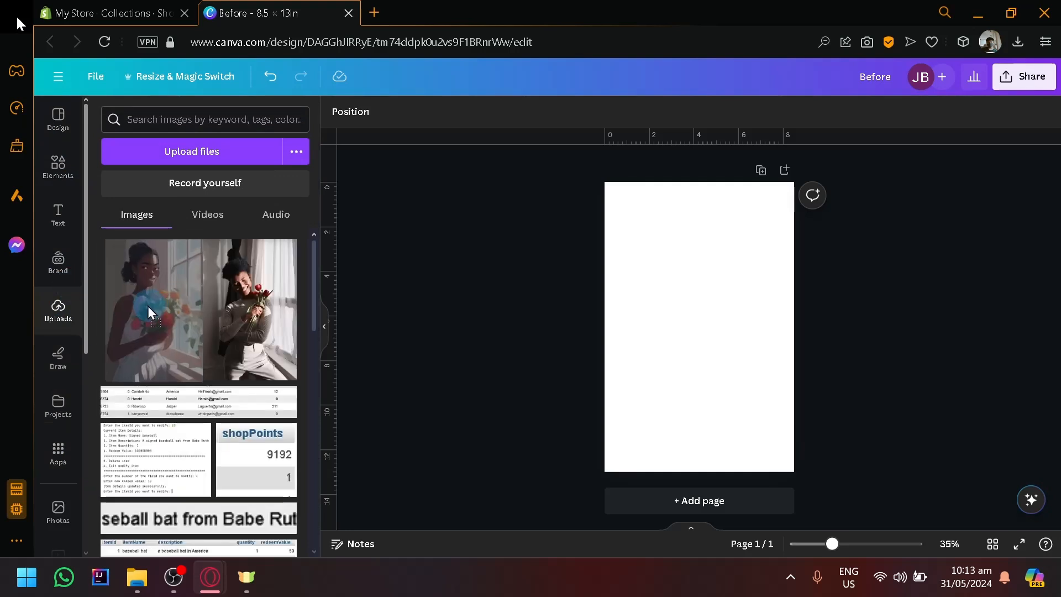
{"action": "left_click_drag", "start_coordinate": [270, 320], "coordinate": [687, 280]}
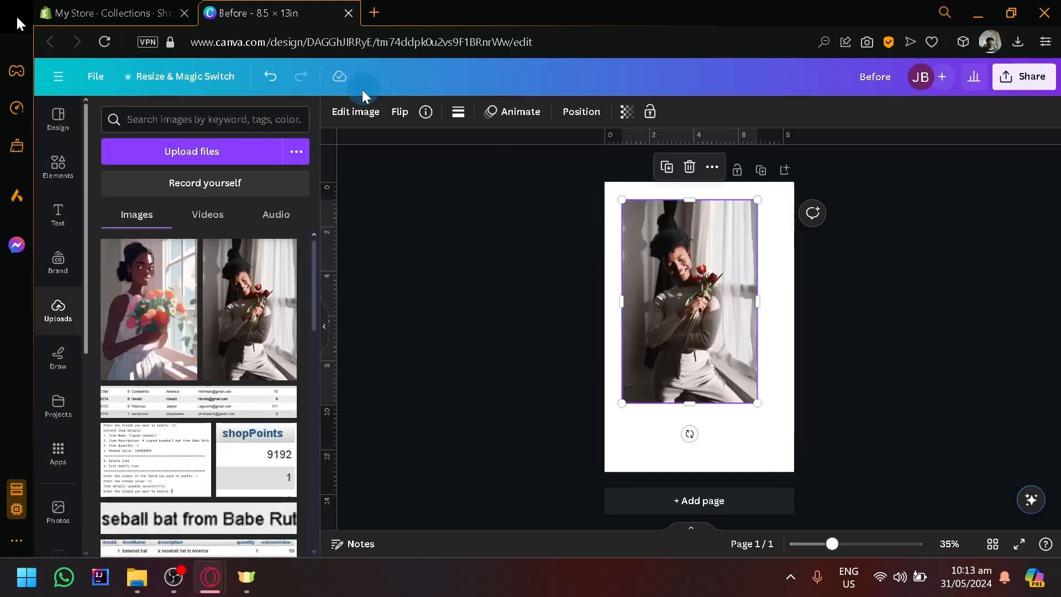
Step: Open the photo's editing options and look through the Magic Studio tools, filters, effects and apps
{"action": "left_click", "coordinate": [345, 116]}
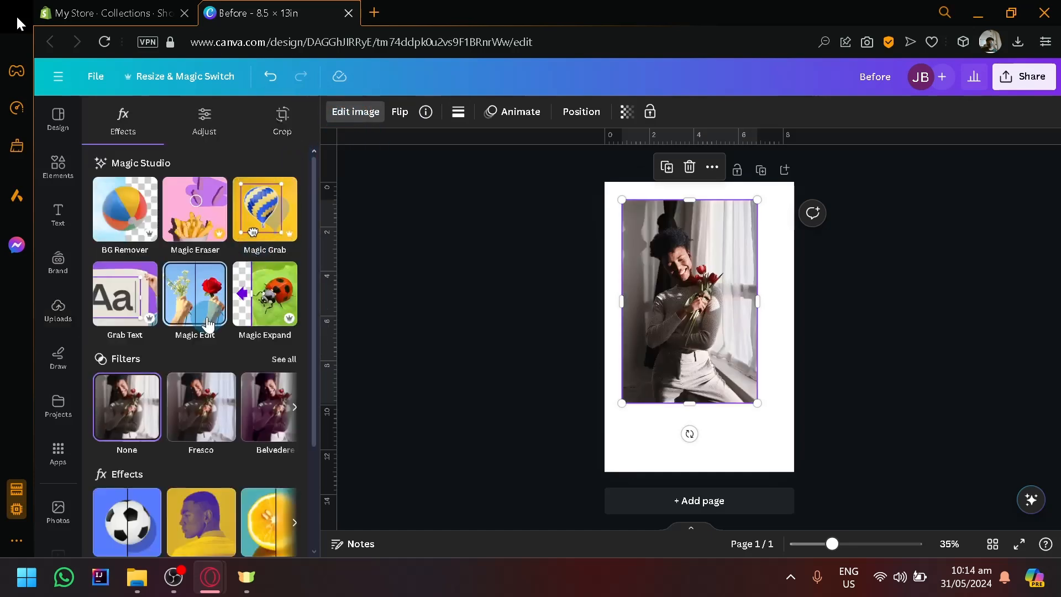
{"action": "scroll", "coordinate": [213, 329], "scroll_direction": "down", "scroll_amount": 3}
{"action": "scroll", "coordinate": [220, 334], "scroll_direction": "up", "scroll_amount": 3}
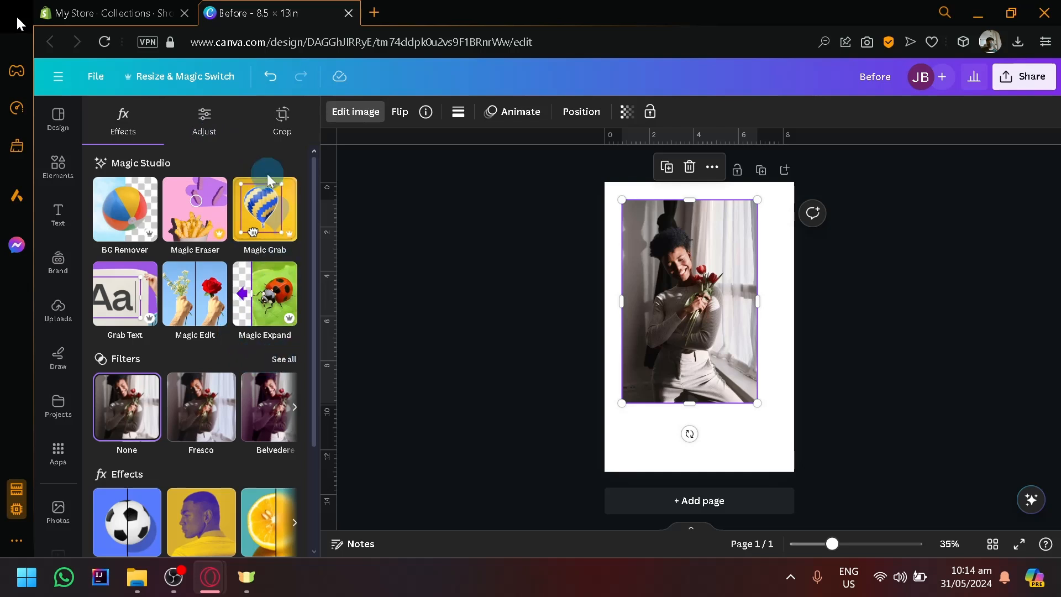
{"action": "scroll", "coordinate": [265, 216], "scroll_direction": "down", "scroll_amount": 3}
{"action": "scroll", "coordinate": [217, 407], "scroll_direction": "right", "scroll_amount": 3}
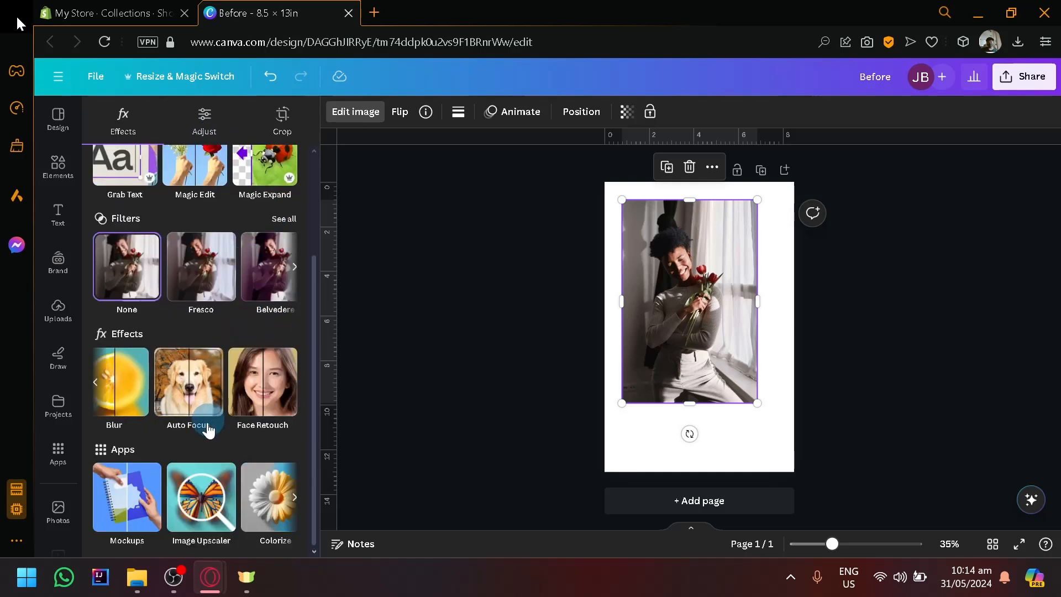
Step: Apply the woman-with-roses photo to the apparel mockup of a hand holding a tote bag on a blue background
{"action": "left_click", "coordinate": [134, 499]}
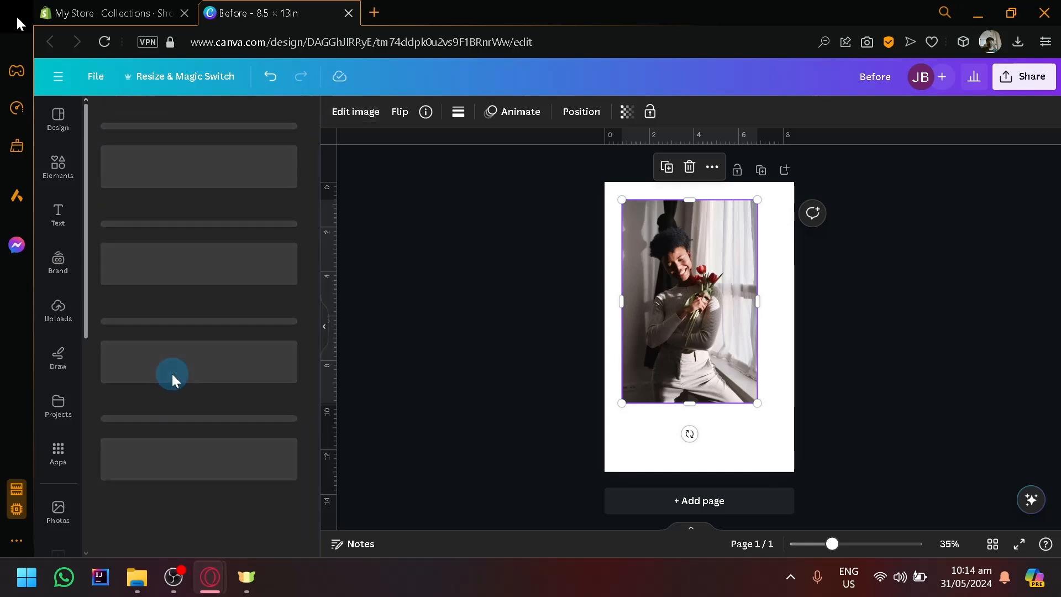
{"action": "scroll", "coordinate": [210, 314], "scroll_direction": "down", "scroll_amount": 2}
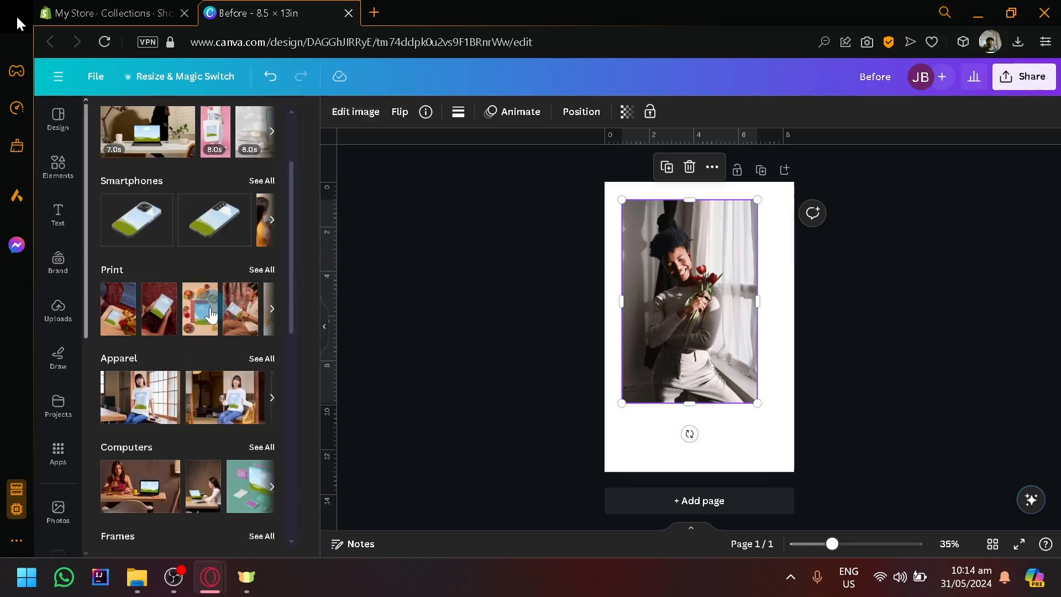
{"action": "left_click", "coordinate": [258, 362]}
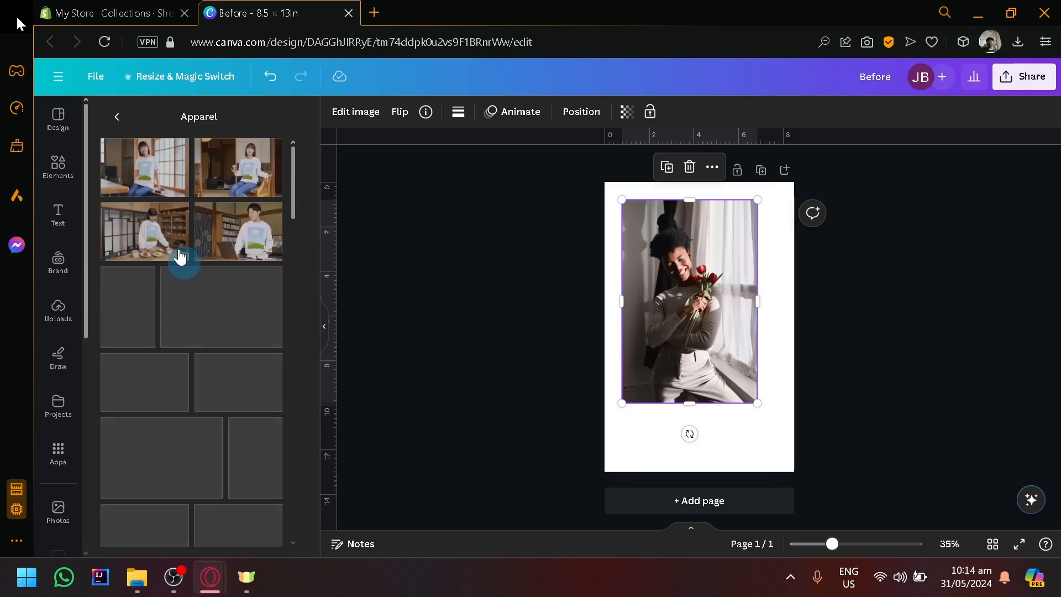
{"action": "scroll", "coordinate": [200, 354], "scroll_direction": "down", "scroll_amount": 5}
{"action": "scroll", "coordinate": [196, 381], "scroll_direction": "down", "scroll_amount": 4}
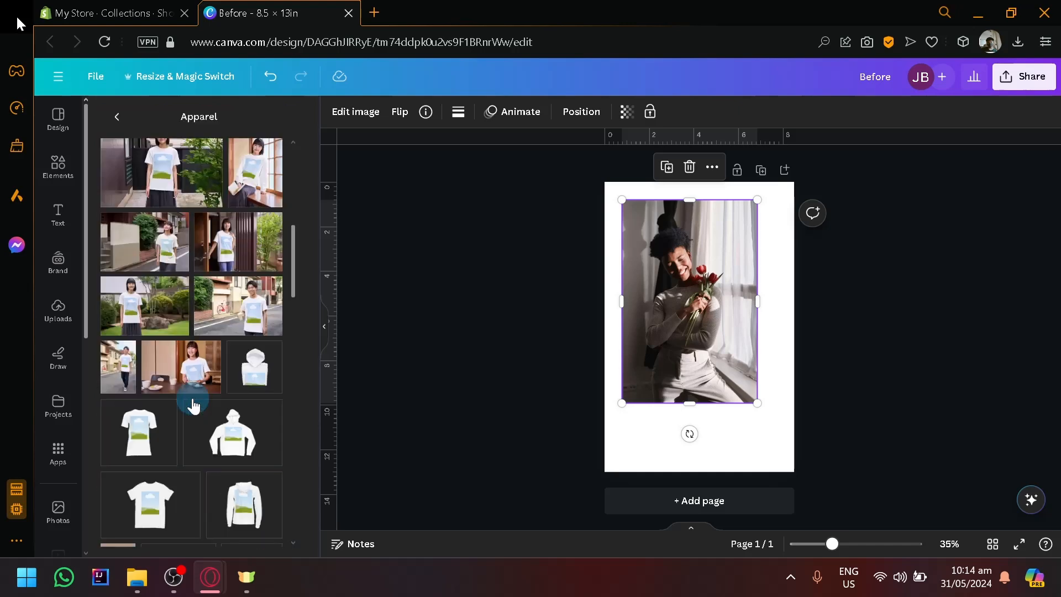
{"action": "scroll", "coordinate": [221, 382], "scroll_direction": "down", "scroll_amount": 6}
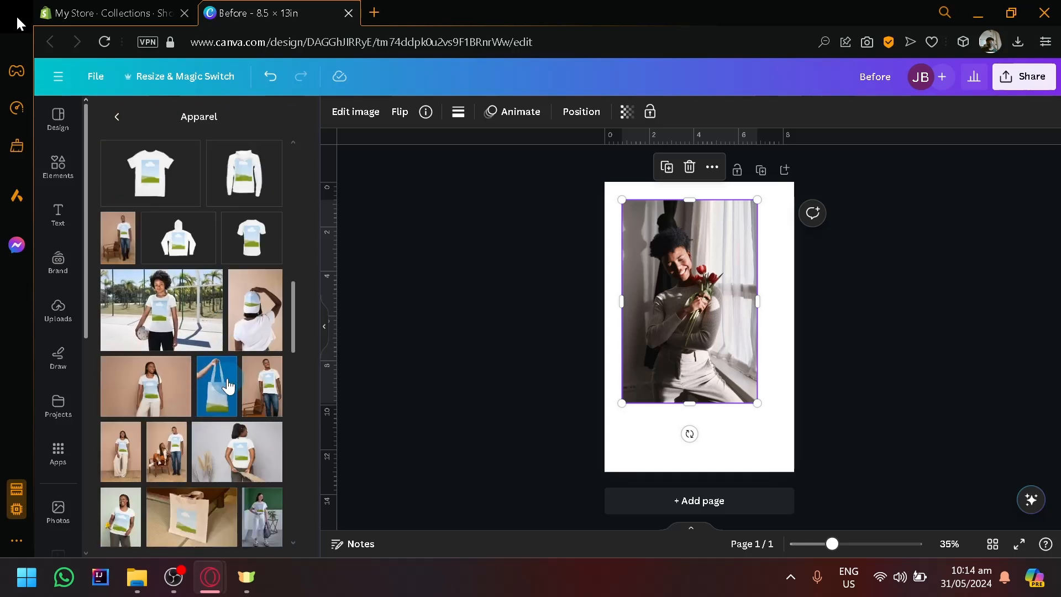
{"action": "left_click", "coordinate": [219, 399]}
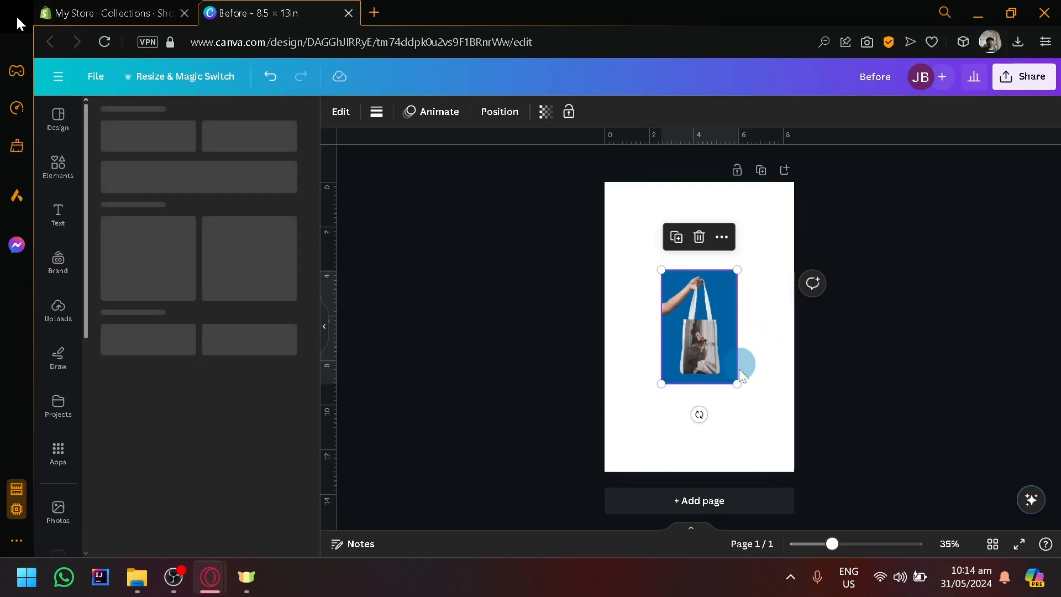
Step: Enlarge the tote bag mockup and reposition it so that it covers the whole design page
{"action": "left_click_drag", "start_coordinate": [765, 414], "coordinate": [805, 433]}
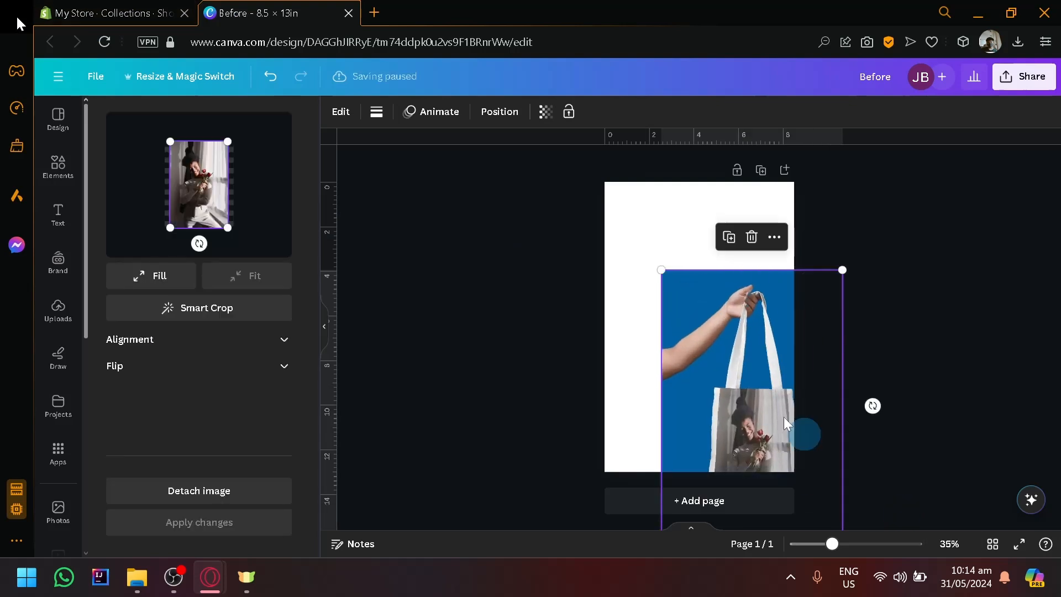
{"action": "left_click_drag", "start_coordinate": [745, 380], "coordinate": [689, 284]}
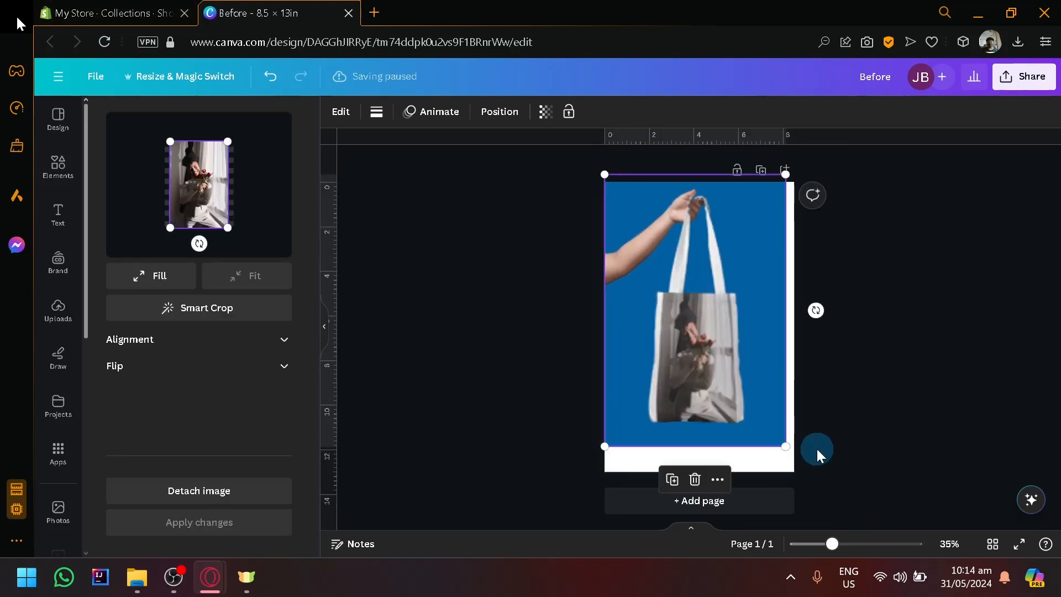
{"action": "left_click_drag", "start_coordinate": [790, 455], "coordinate": [807, 478]}
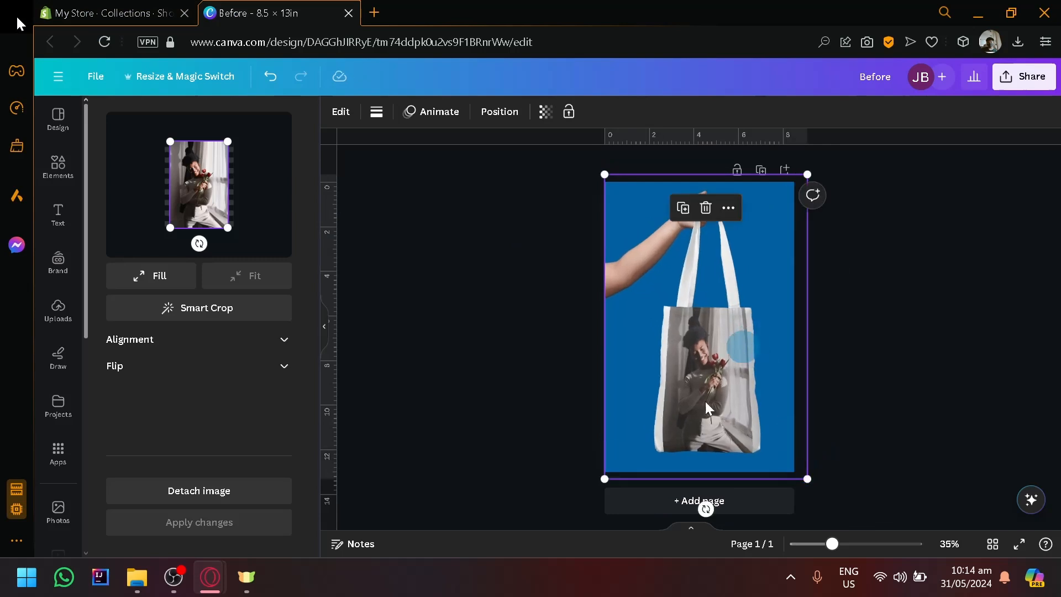
{"action": "scroll", "coordinate": [702, 399], "scroll_direction": "up", "scroll_amount": 2}
{"action": "scroll", "coordinate": [602, 360], "scroll_direction": "down", "scroll_amount": 1}
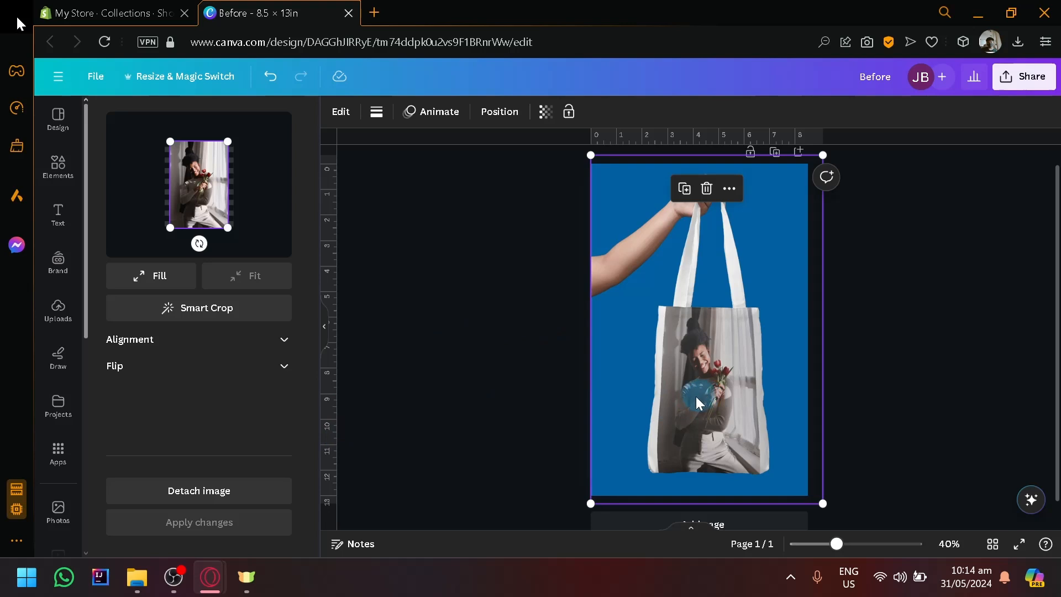
Step: Switch to the Shopify admin, open the online store's themes, and preview the current Dawn theme
{"action": "left_click", "coordinate": [77, 8]}
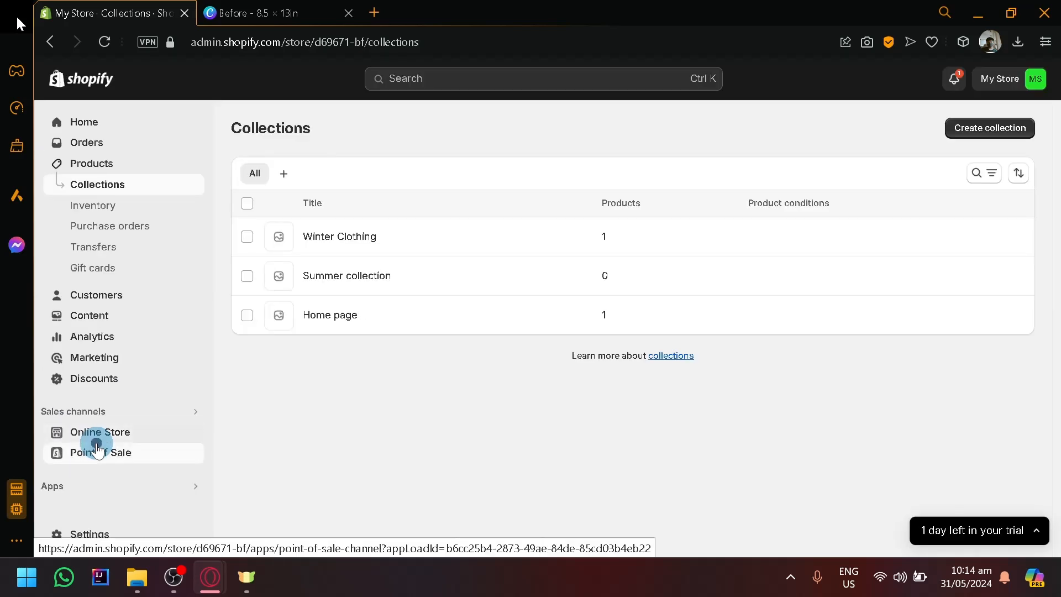
{"action": "left_click", "coordinate": [99, 446]}
{"action": "left_click", "coordinate": [124, 327]}
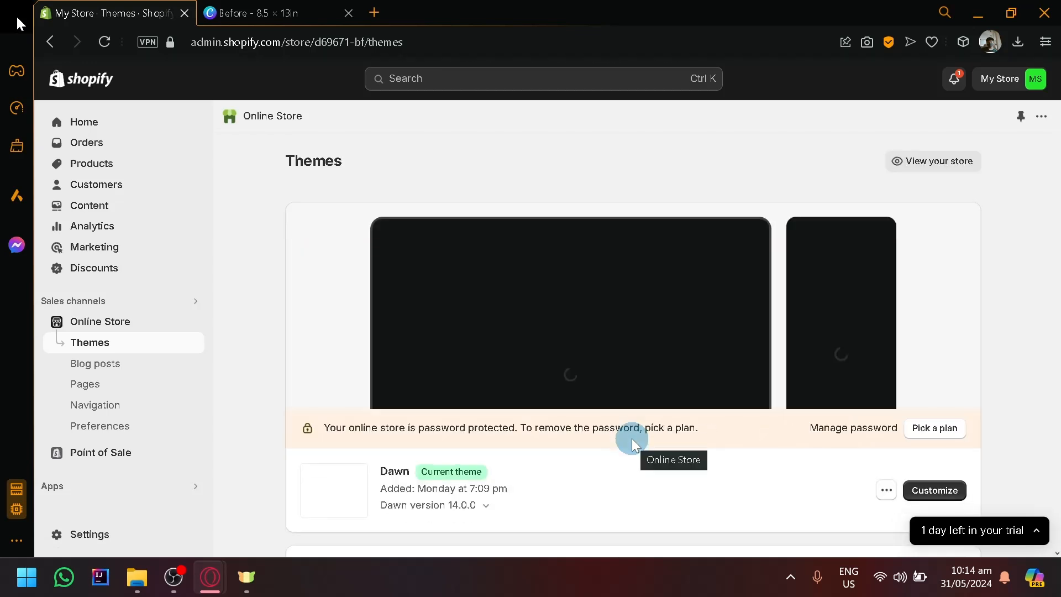
{"action": "scroll", "coordinate": [788, 348], "scroll_direction": "down", "scroll_amount": 2}
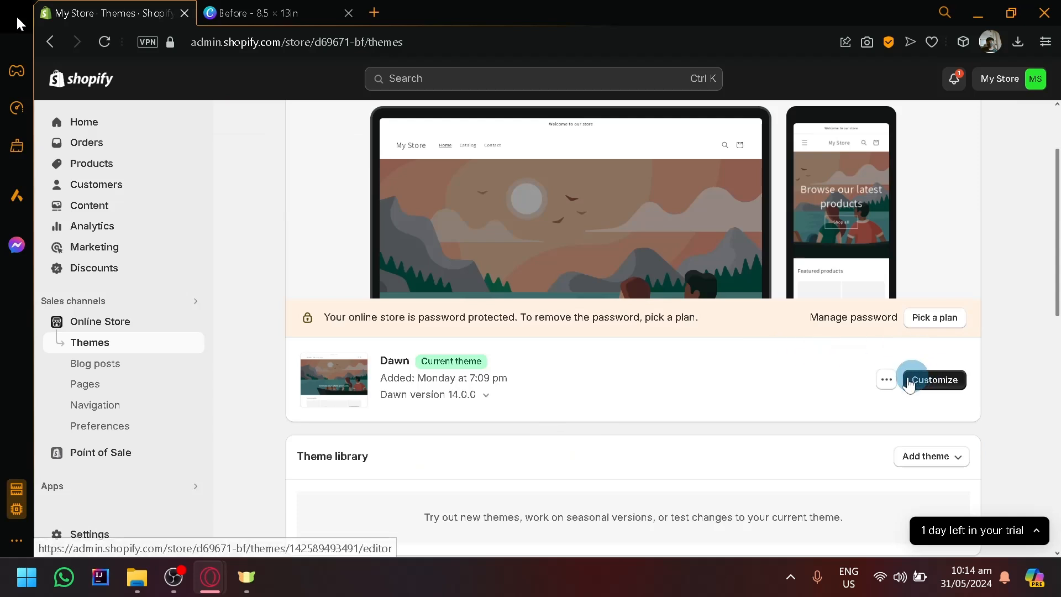
{"action": "left_click", "coordinate": [888, 383]}
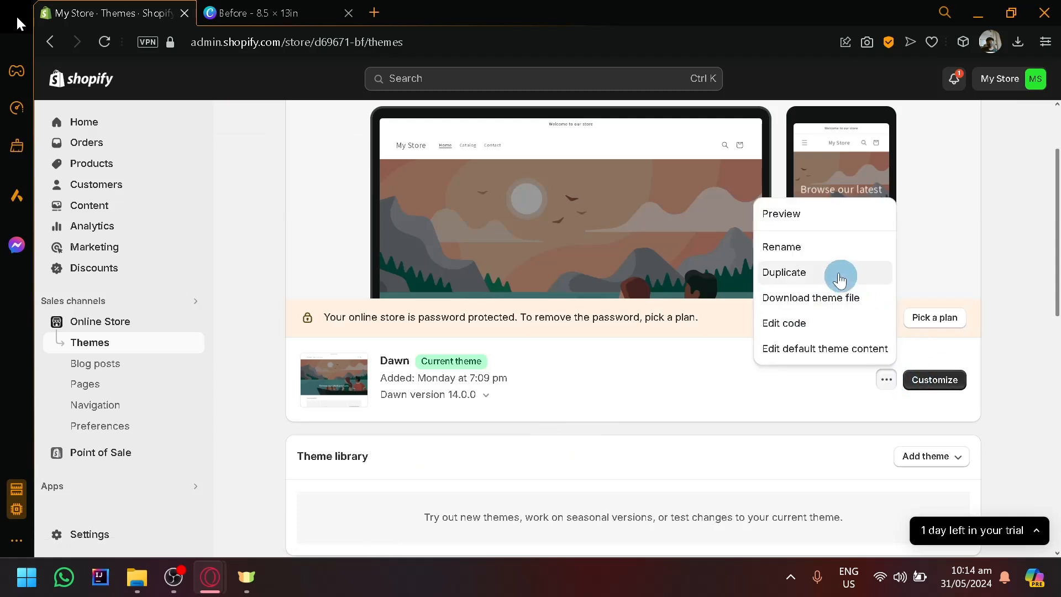
{"action": "left_click", "coordinate": [788, 215]}
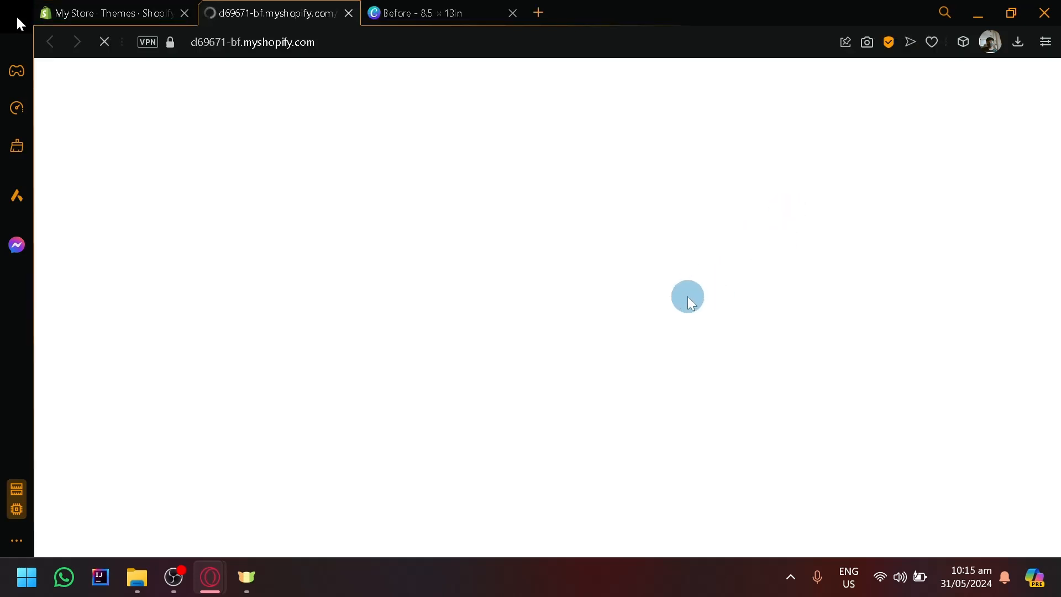
Step: Examine the featured products in the store preview, and return to the Shopify admin's home page
{"action": "scroll", "coordinate": [660, 321], "scroll_direction": "down", "scroll_amount": 10}
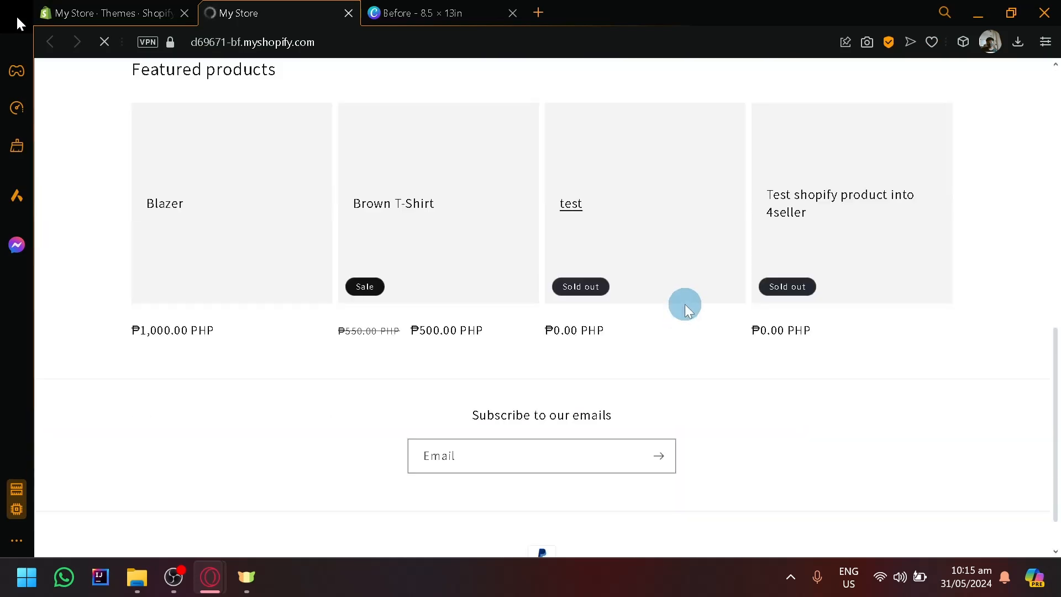
{"action": "scroll", "coordinate": [607, 312], "scroll_direction": "up", "scroll_amount": 1}
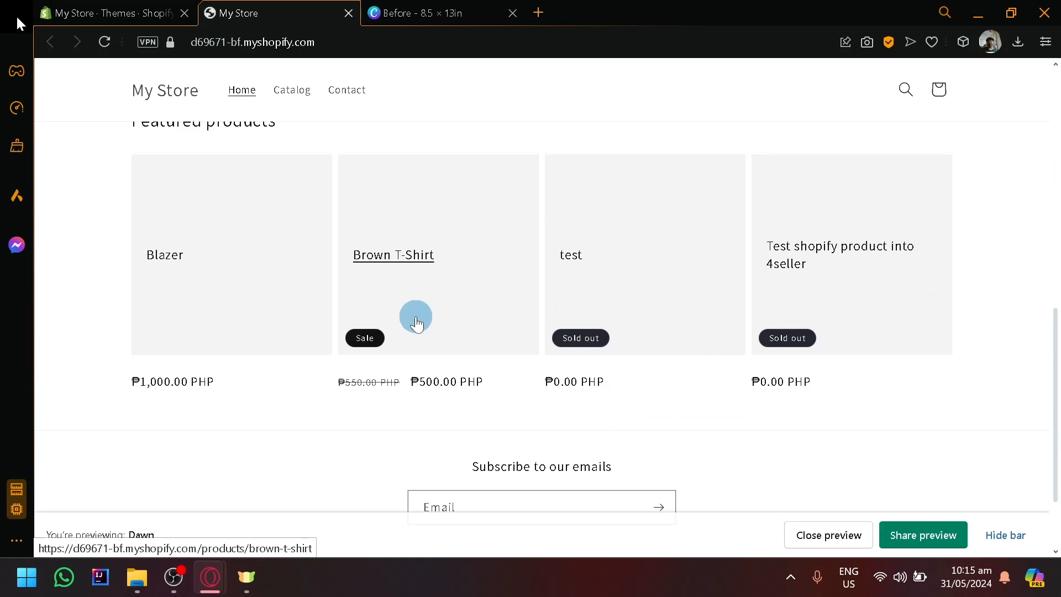
{"action": "left_click", "coordinate": [89, 11]}
{"action": "left_click", "coordinate": [239, 8]}
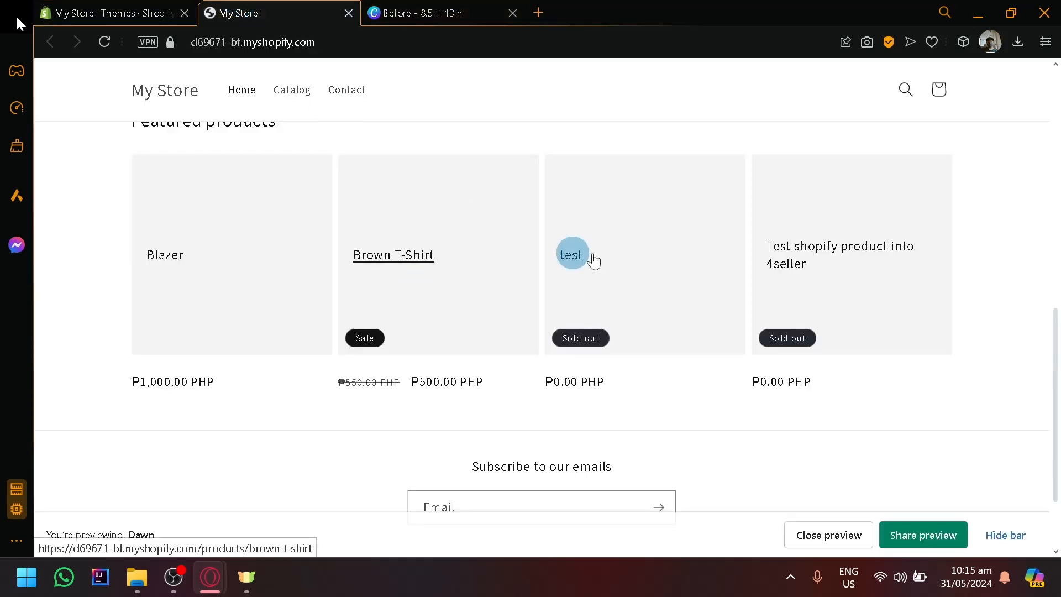
{"action": "left_click", "coordinate": [97, 8]}
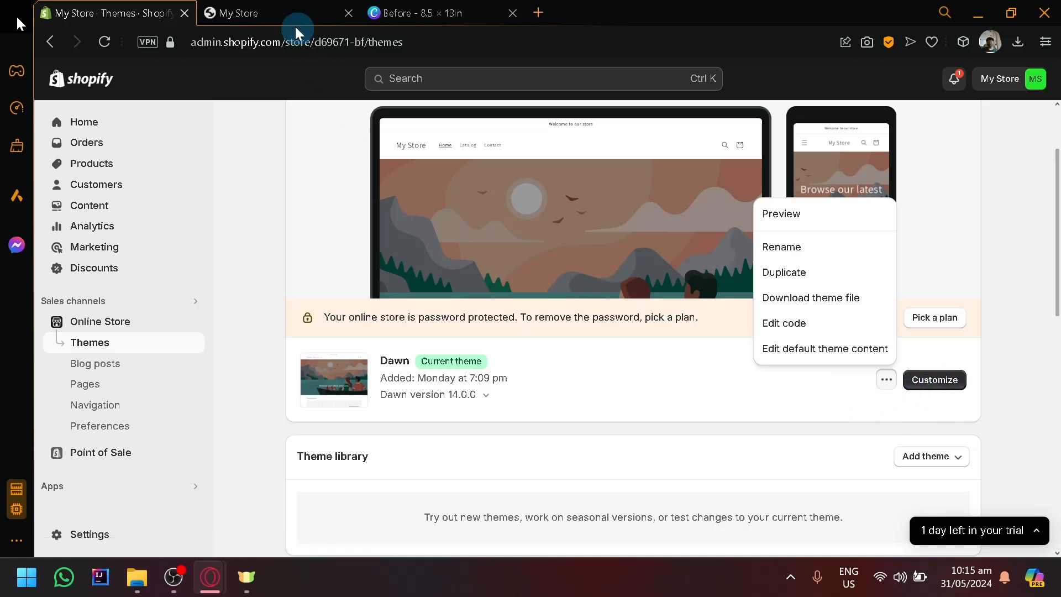
{"action": "scroll", "coordinate": [332, 381], "scroll_direction": "up", "scroll_amount": 2}
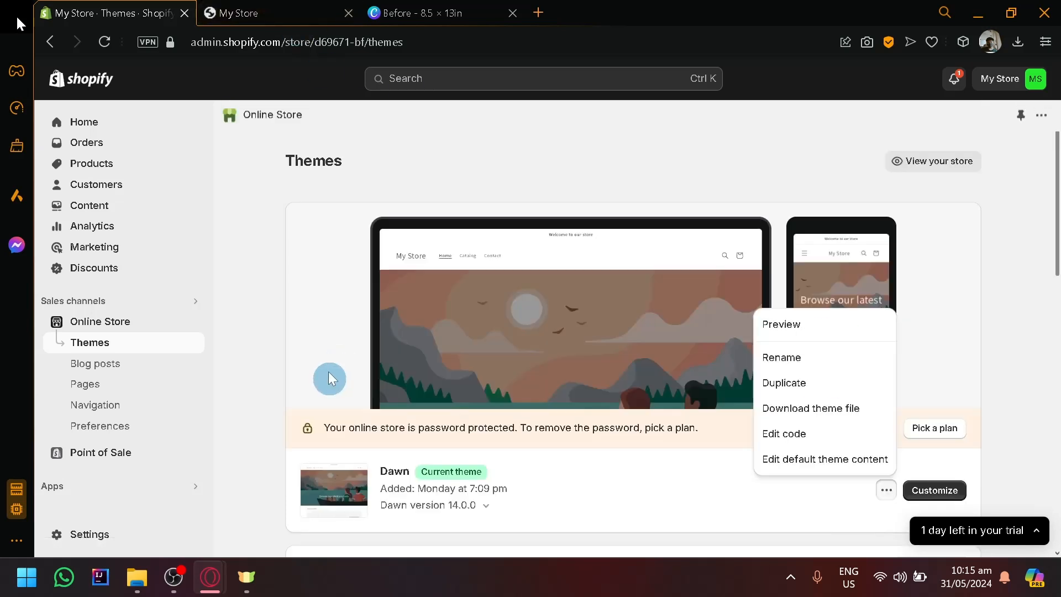
{"action": "left_click", "coordinate": [84, 122]}
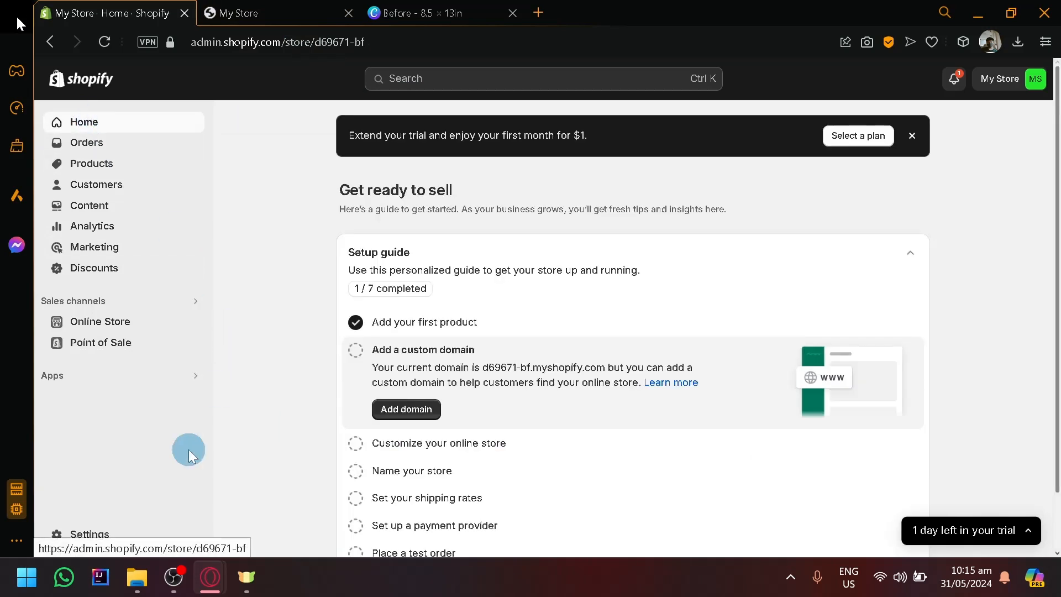